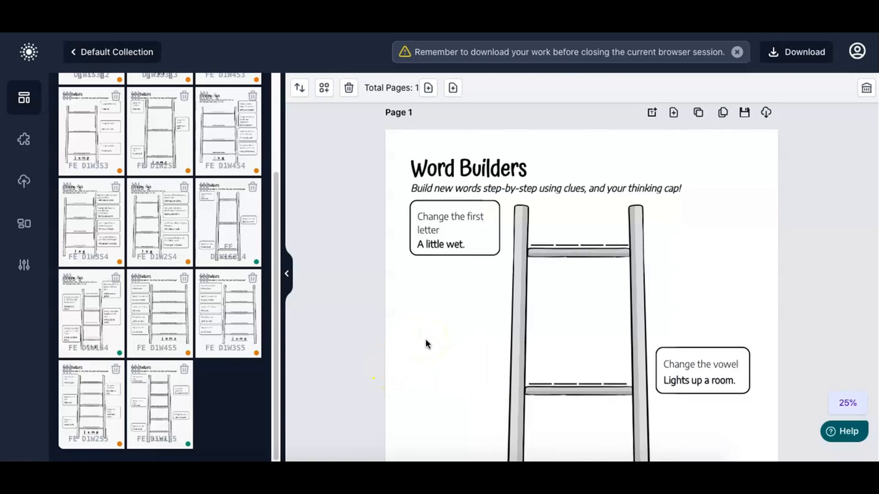
# Examine the Word Builders page from top to bottom, including its clue boxes, blank rungs and the base word under the ladder
pyautogui.scroll(-5, 425, 344)
pyautogui.scroll(2, 426, 343)
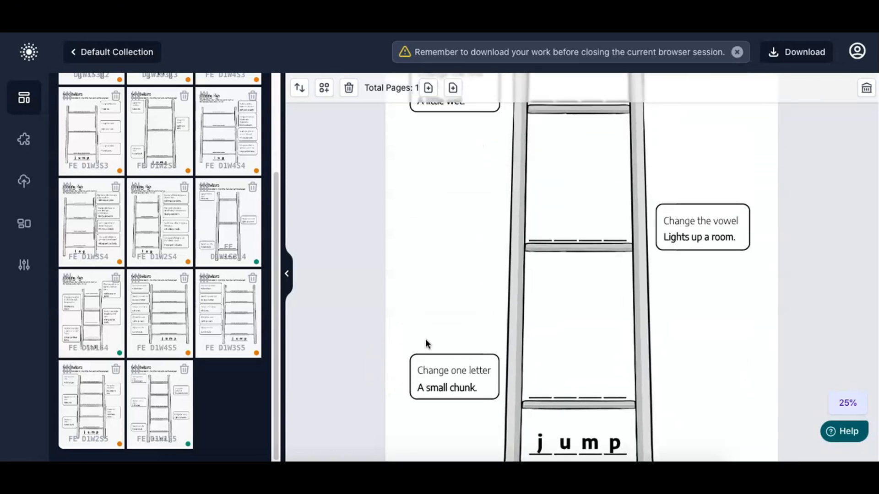
pyautogui.click(597, 417)
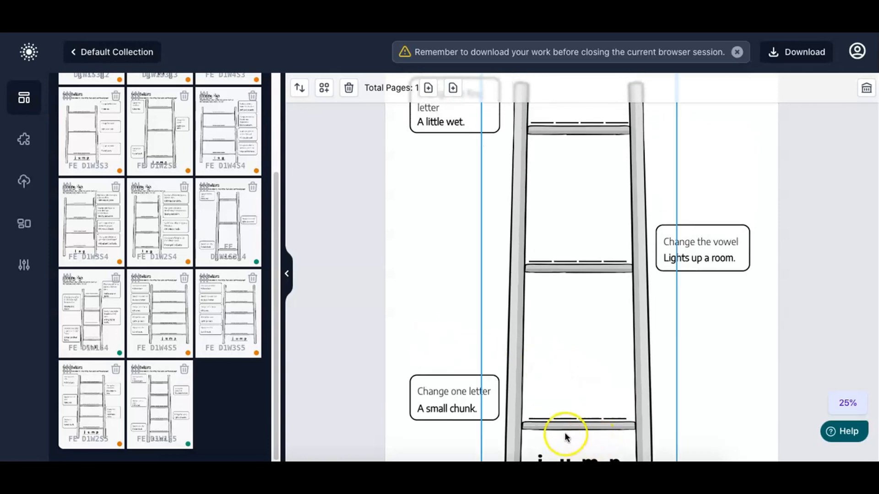
pyautogui.scroll(-2, 562, 393)
pyautogui.click(566, 383)
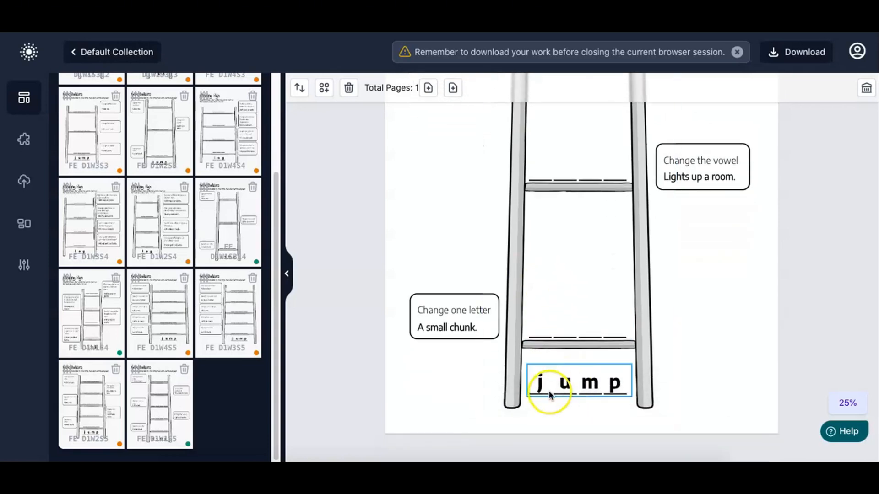
pyautogui.click(604, 395)
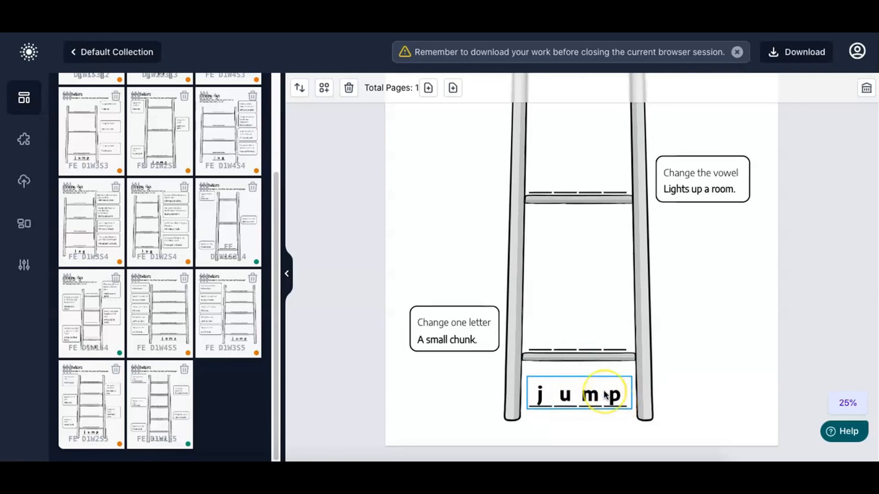
pyautogui.scroll(2, 604, 394)
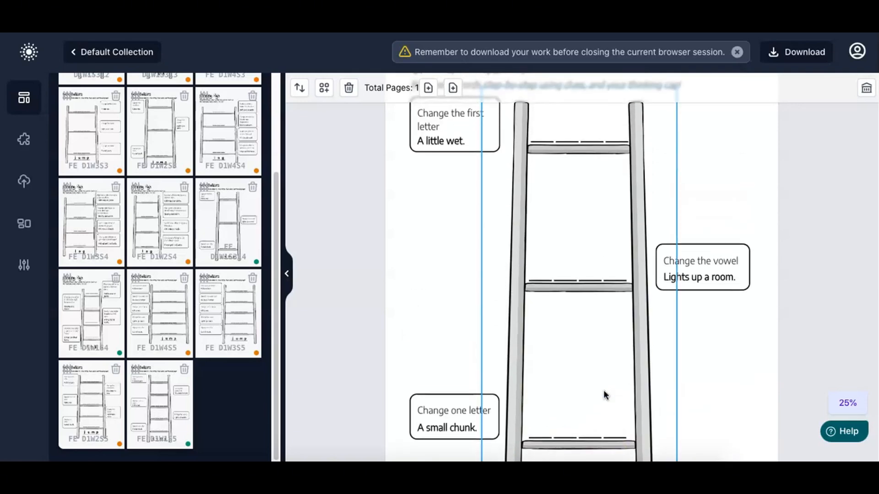
pyautogui.scroll(-2, 603, 391)
pyautogui.click(472, 364)
pyautogui.click(449, 330)
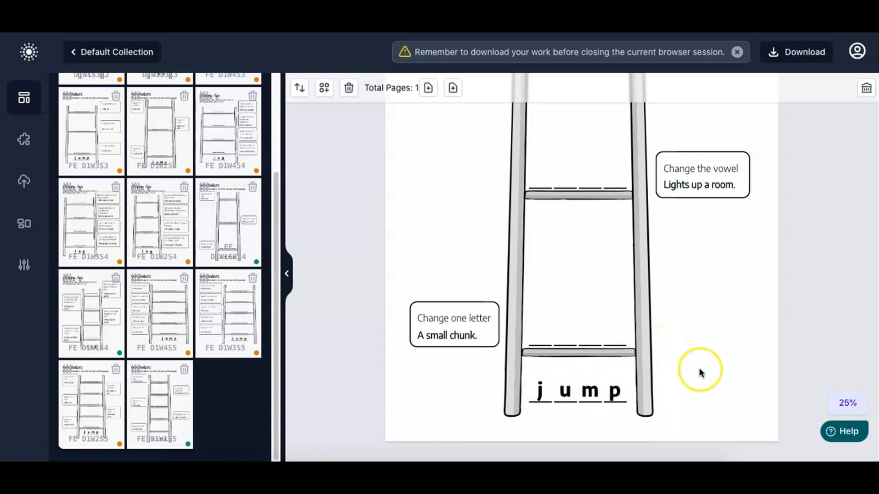
pyautogui.scroll(-1, 697, 367)
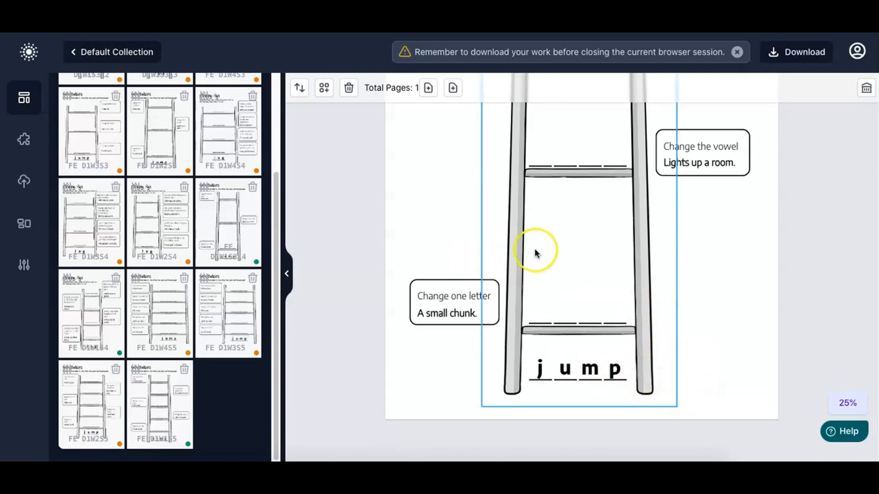
# Add a blank page after the Word Builders ladder page
pyautogui.scroll(5, 724, 320)
pyautogui.click(673, 117)
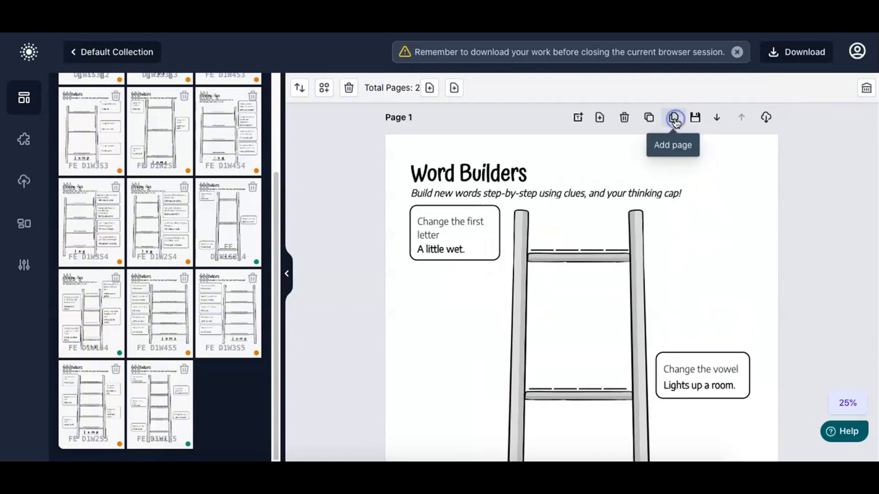
pyautogui.scroll(-10, 779, 367)
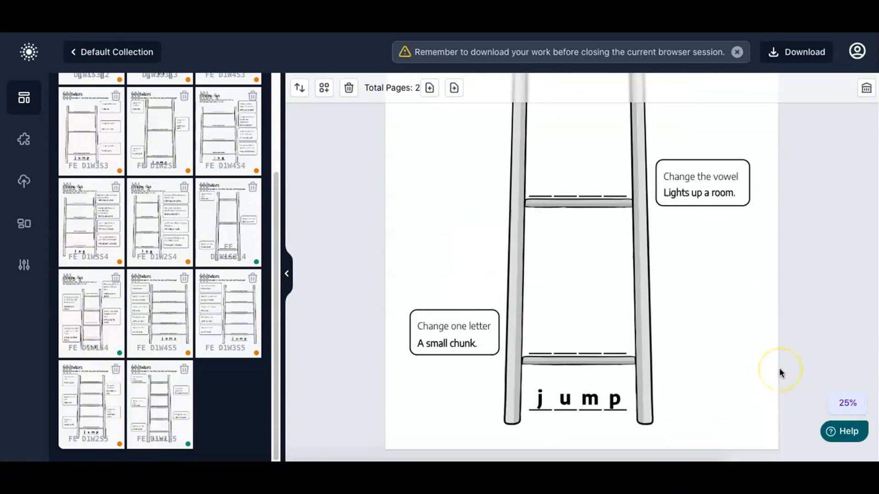
pyautogui.scroll(5, 789, 366)
pyautogui.scroll(-2, 788, 366)
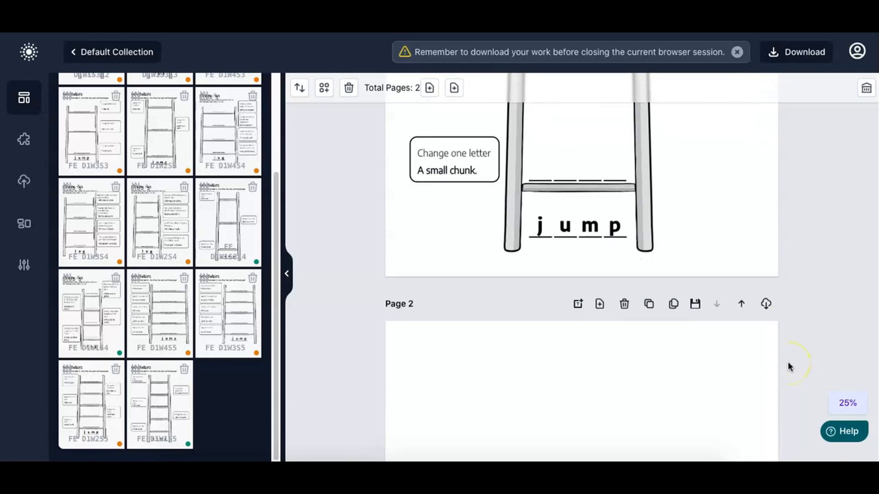
pyautogui.scroll(4, 765, 266)
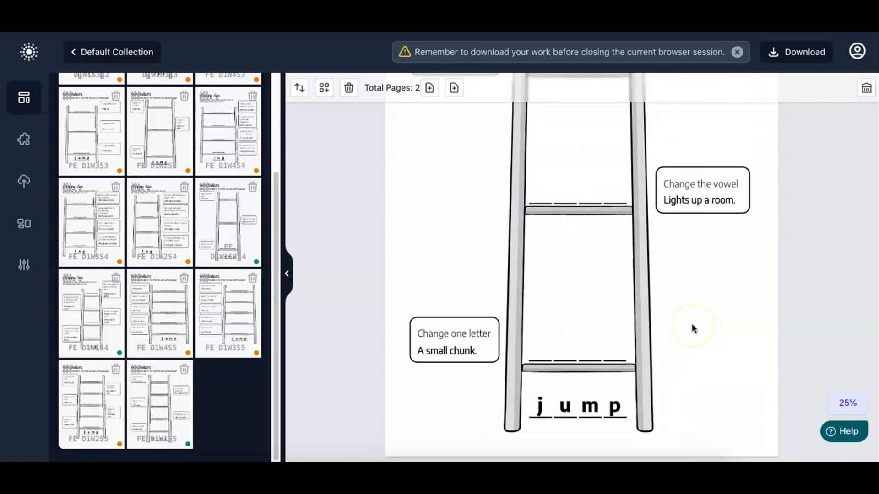
# Open the Word Ladder Builder for the base word "jump" under the ladder on page 1
pyautogui.scroll(-2, 690, 323)
pyautogui.click(571, 322)
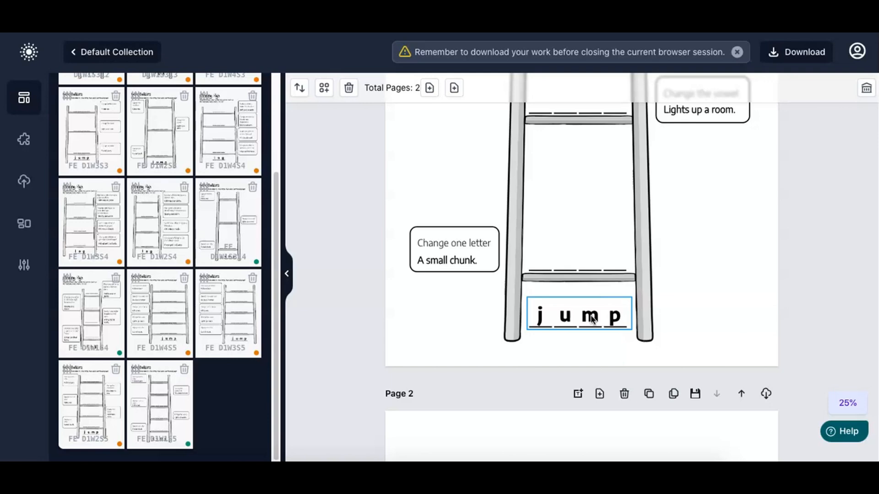
pyautogui.click(581, 315)
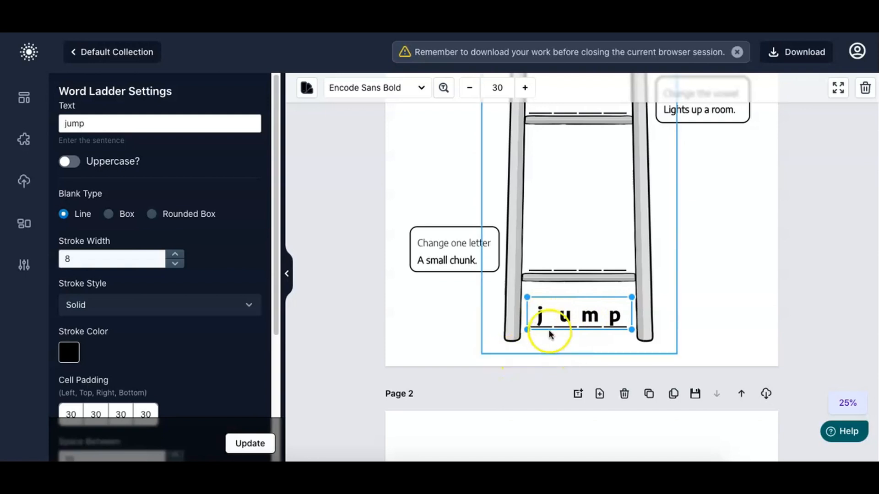
pyautogui.rightClick(560, 316)
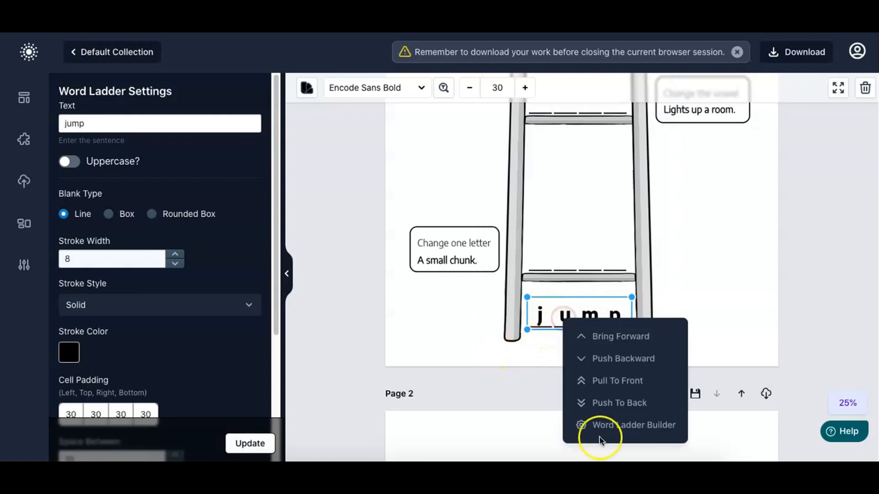
pyautogui.click(634, 426)
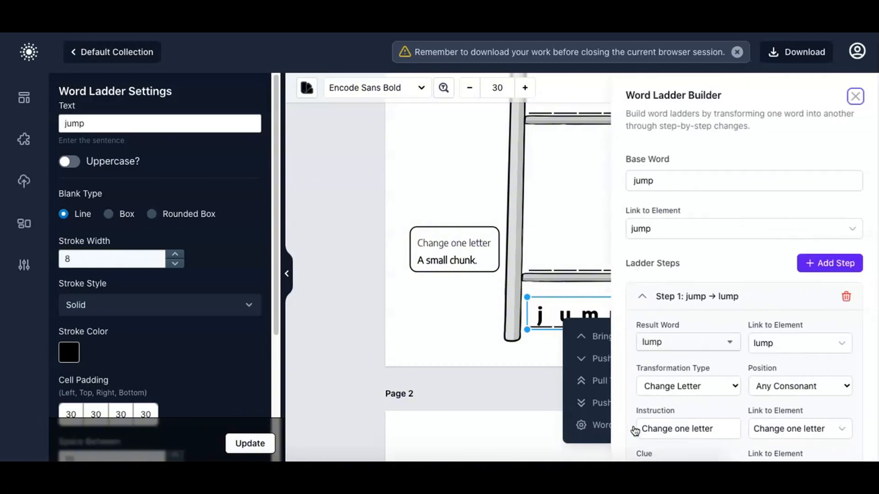
# Set the word ladder's base word to "cat"
pyautogui.click(796, 175)
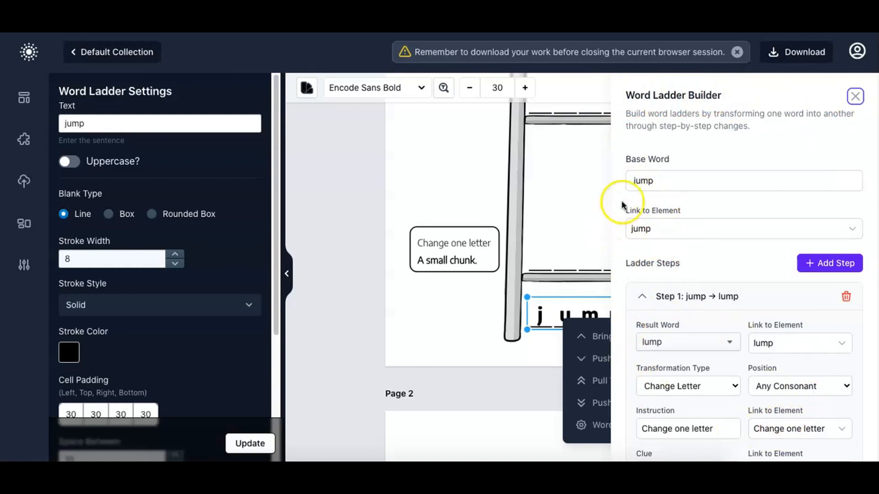
pyautogui.doubleClick(661, 183)
pyautogui.write('cat')
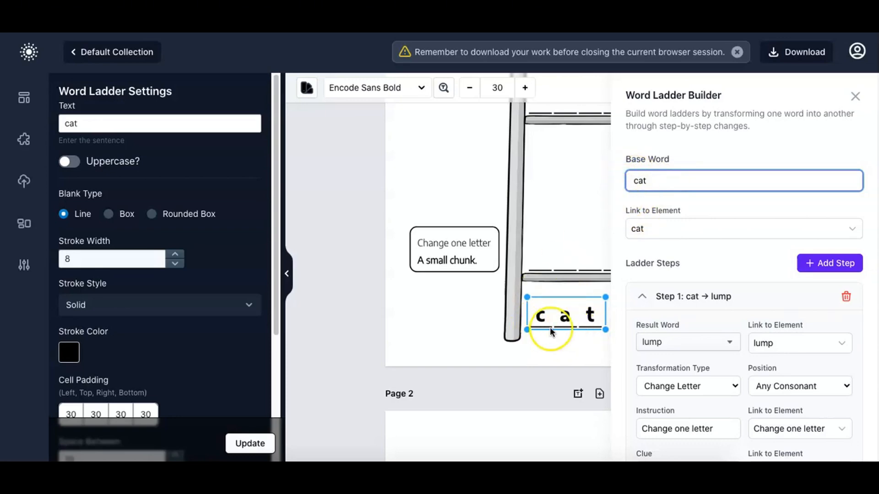
pyautogui.click(584, 320)
# Choose "bat" as the result word for step 1 of the ladder
pyautogui.scroll(-1, 694, 360)
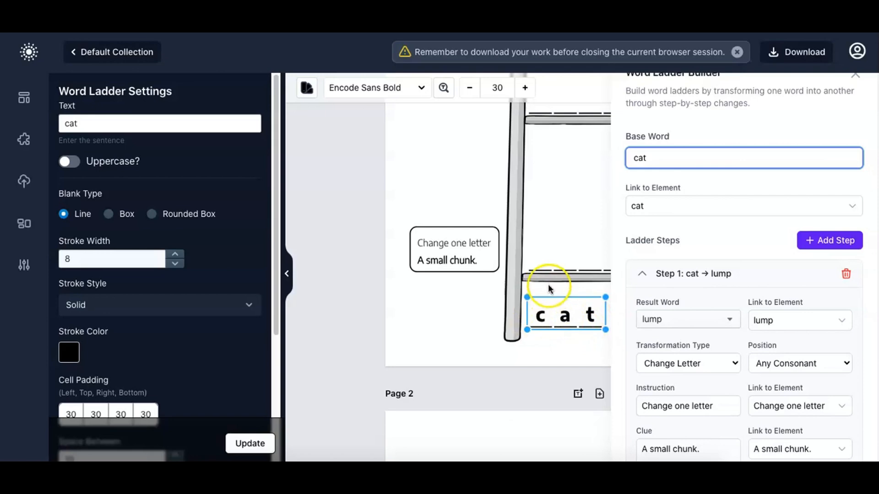
pyautogui.click(682, 320)
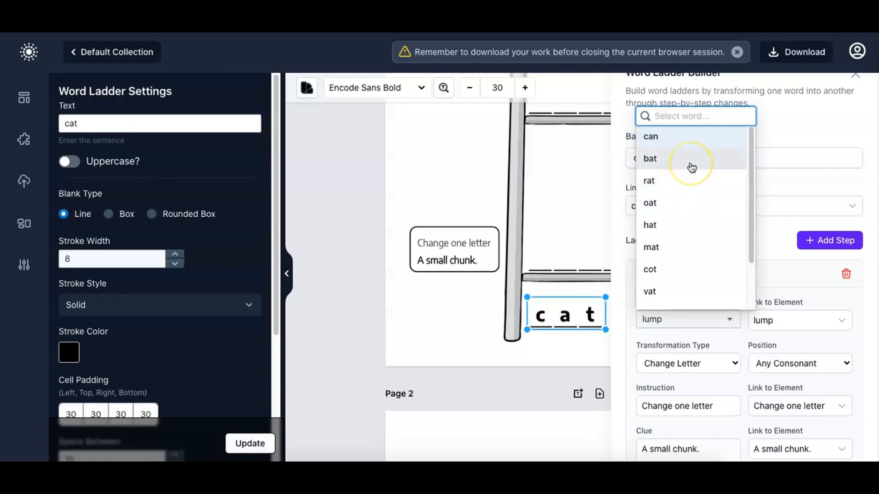
pyautogui.click(664, 164)
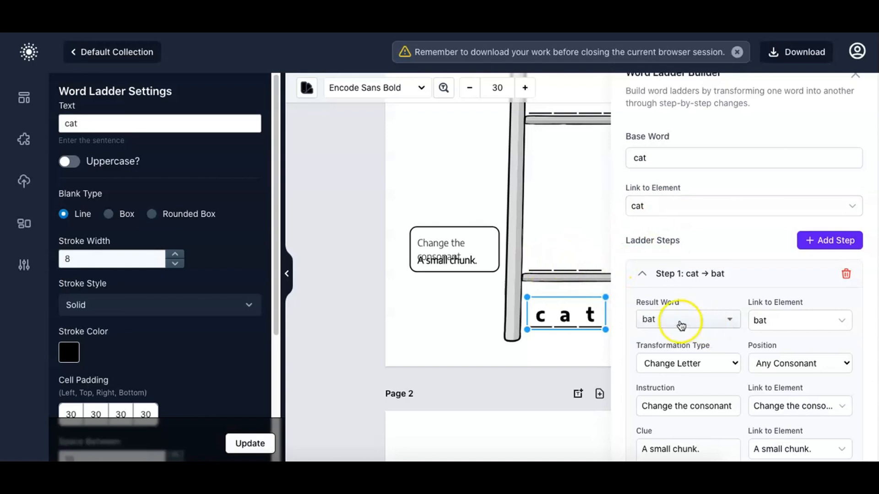
# Try linking step 1's result word to the "lamp" element and restore its link to "bat"
pyautogui.click(778, 322)
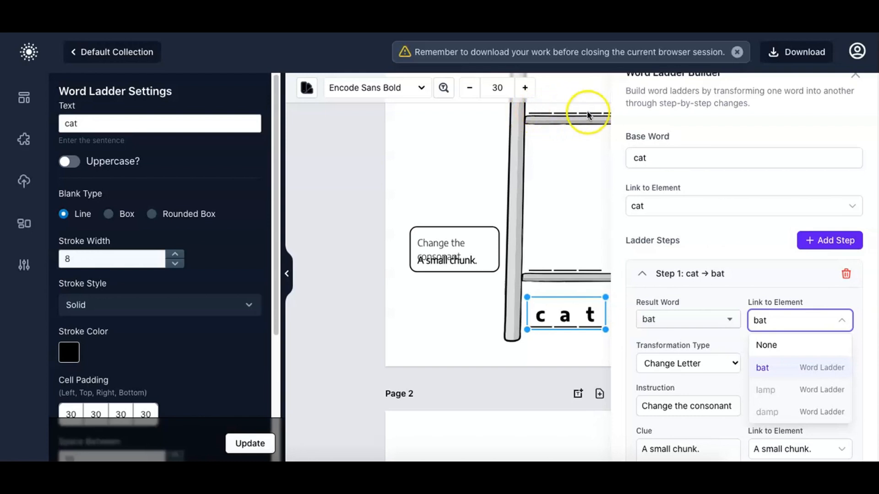
pyautogui.click(777, 397)
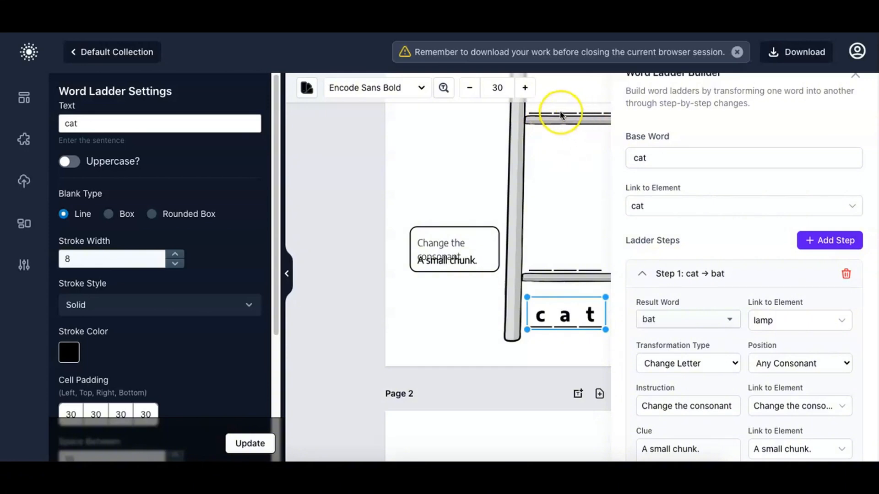
pyautogui.click(798, 326)
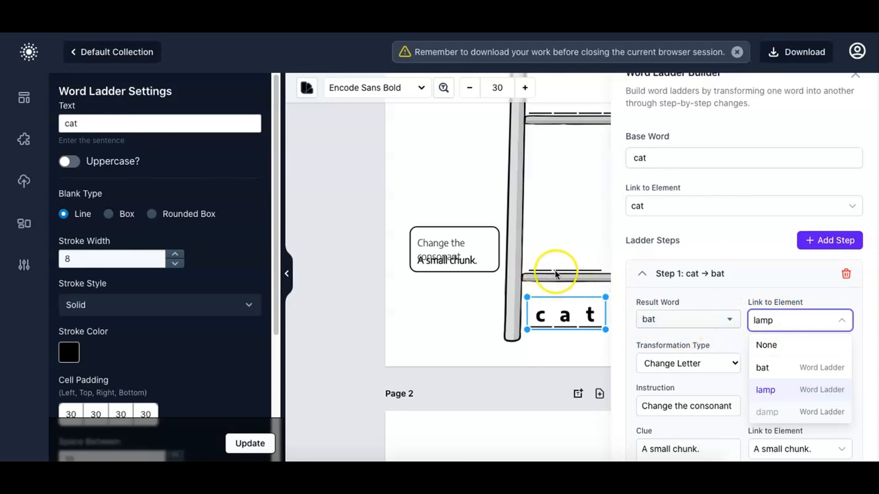
pyautogui.click(787, 372)
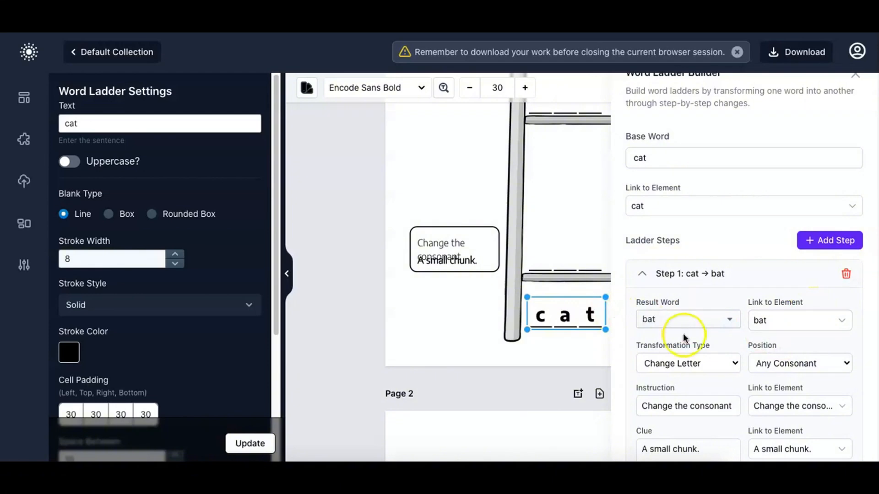
# Set step 1's change position to First Letter, keeping Change Letter as the transformation type
pyautogui.click(665, 364)
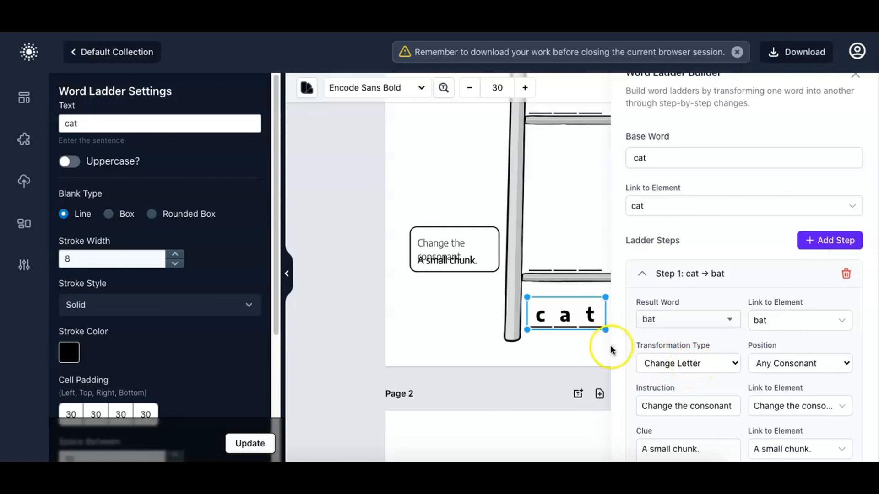
pyautogui.click(798, 364)
pyautogui.click(800, 321)
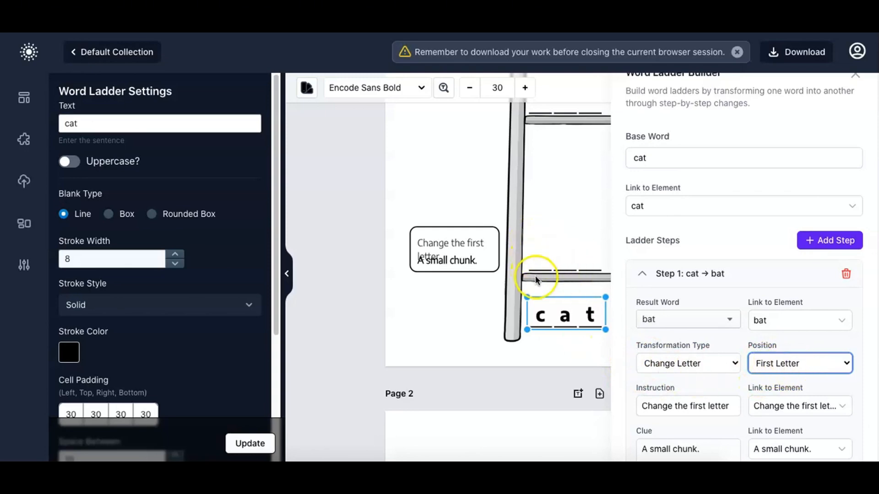
# Reword step 1's instruction to "Change the letter at the beginning."
pyautogui.scroll(-1, 683, 410)
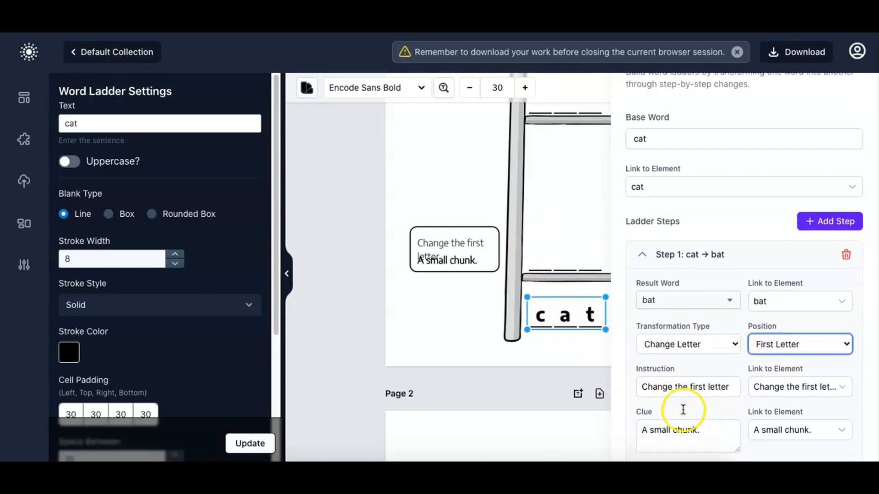
pyautogui.scroll(-1, 683, 410)
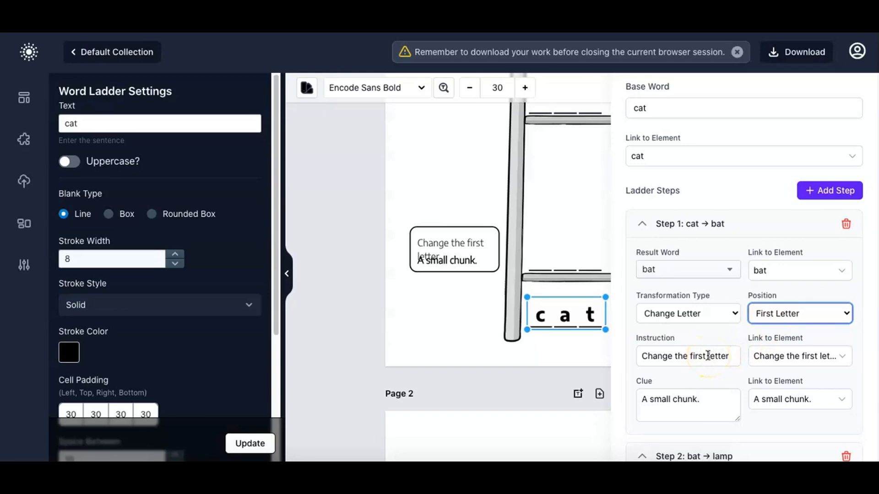
pyautogui.click(730, 356)
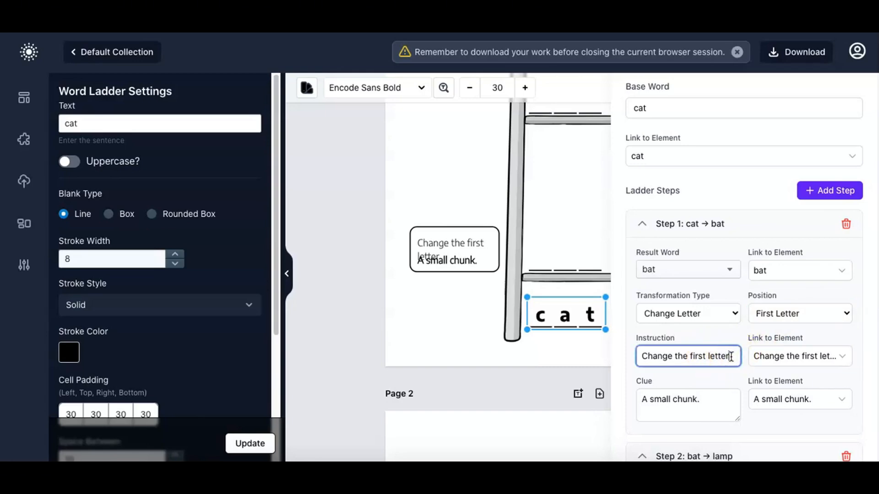
pyautogui.press('BackSpace')
pyautogui.press('BackSpace')
pyautogui.press('BackSpace')
pyautogui.press('BackSpace')
pyautogui.press('BackSpace')
pyautogui.press('BackSpace')
pyautogui.press('BackSpace')
pyautogui.press('BackSpace')
pyautogui.press('BackSpace')
pyautogui.press('BackSpace')
pyautogui.press('BackSpace')
pyautogui.press('BackSpace')
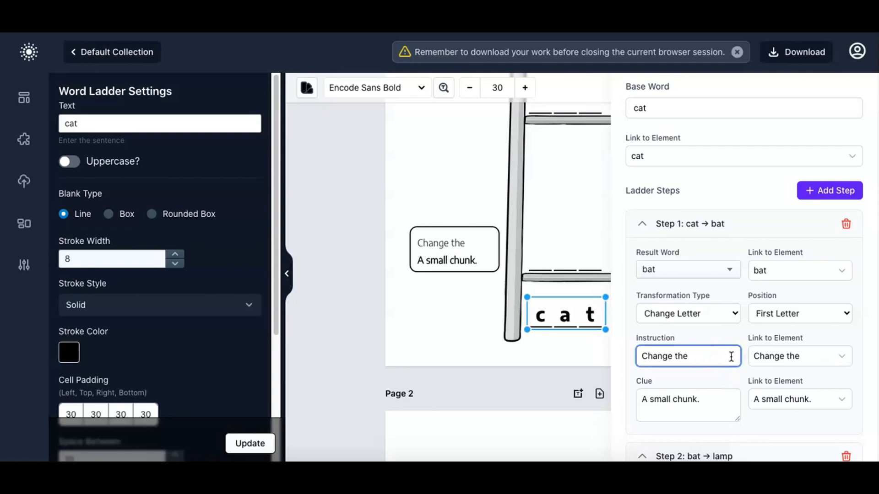
pyautogui.write('letter at the begi')
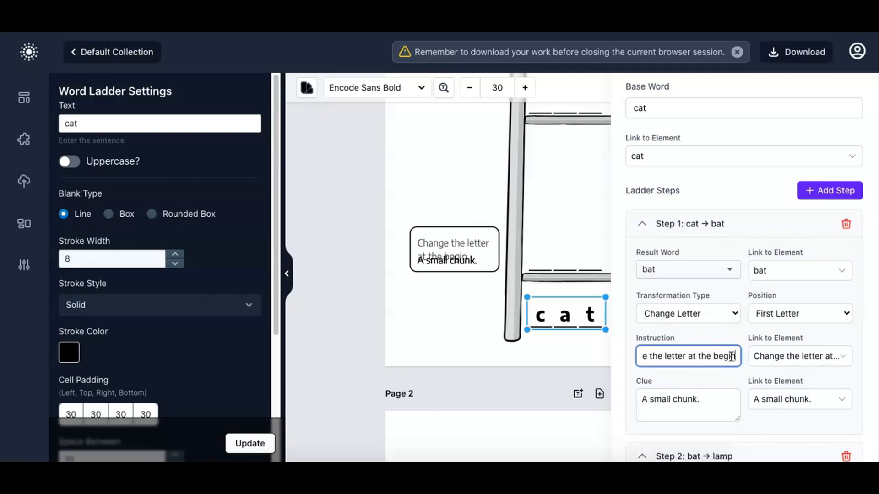
pyautogui.press('BackSpace')
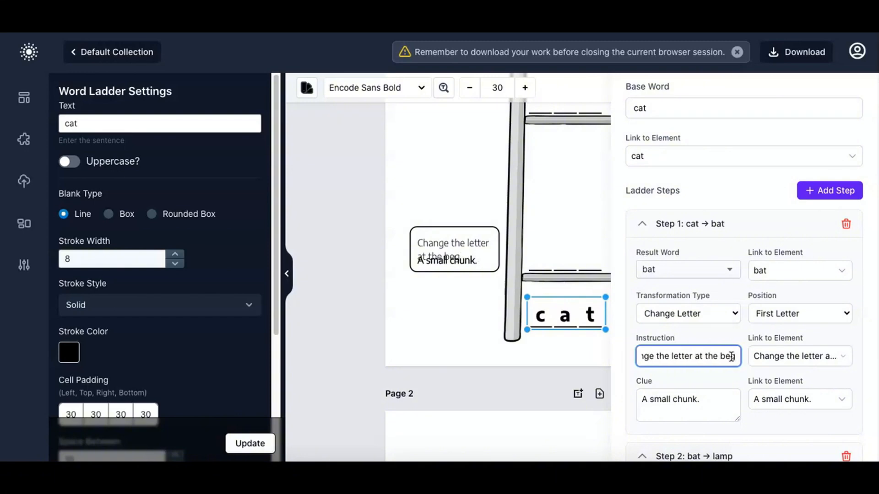
pyautogui.write('i')
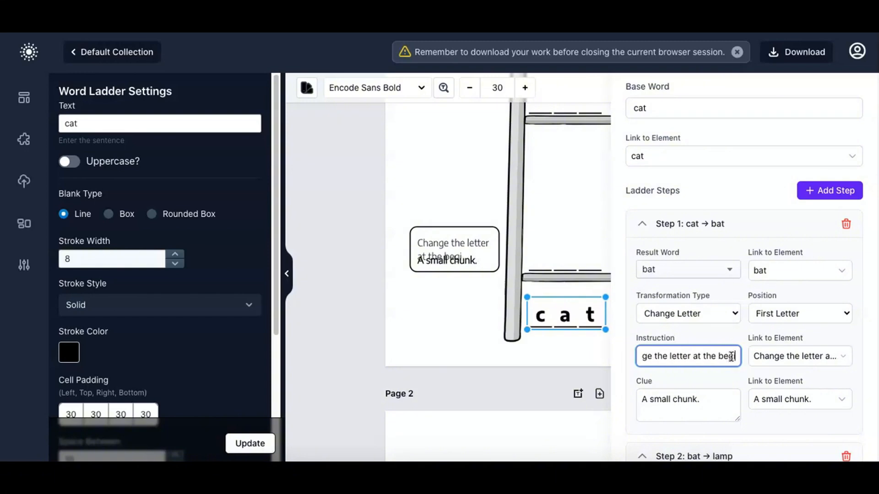
pyautogui.write('nning.')
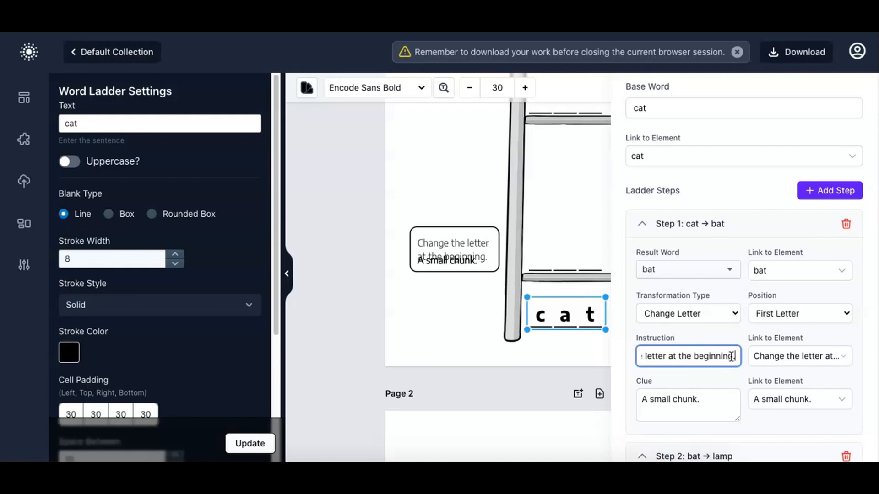
pyautogui.click(734, 340)
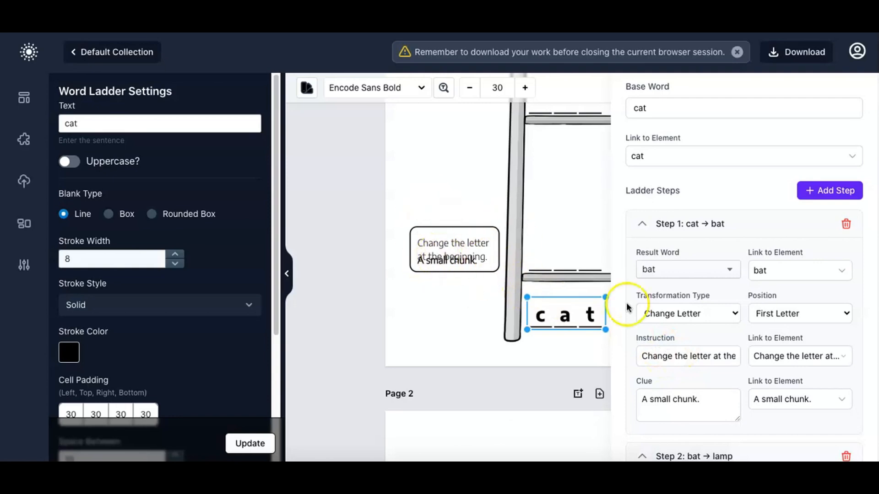
# Examine which instruction elements step 1's instruction can link to, keeping the link to "Change the letter at the beginning."
pyautogui.click(781, 357)
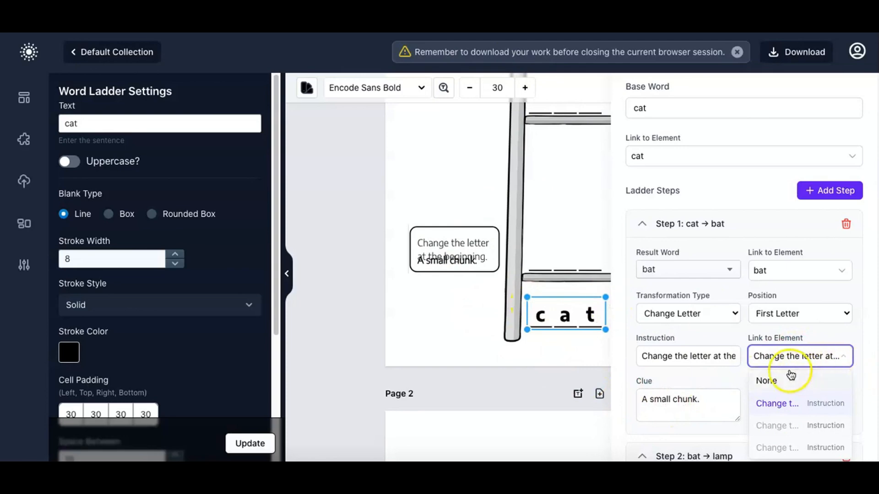
pyautogui.moveTo(778, 427)
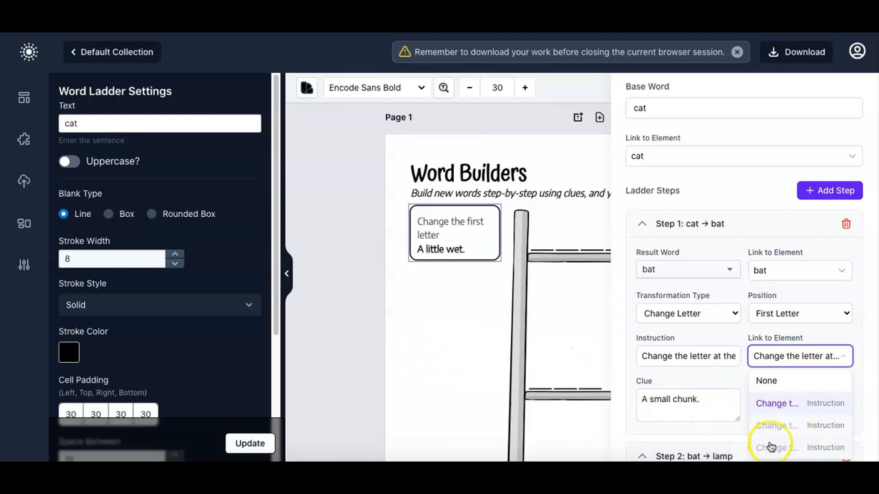
pyautogui.click(786, 451)
pyautogui.click(786, 451)
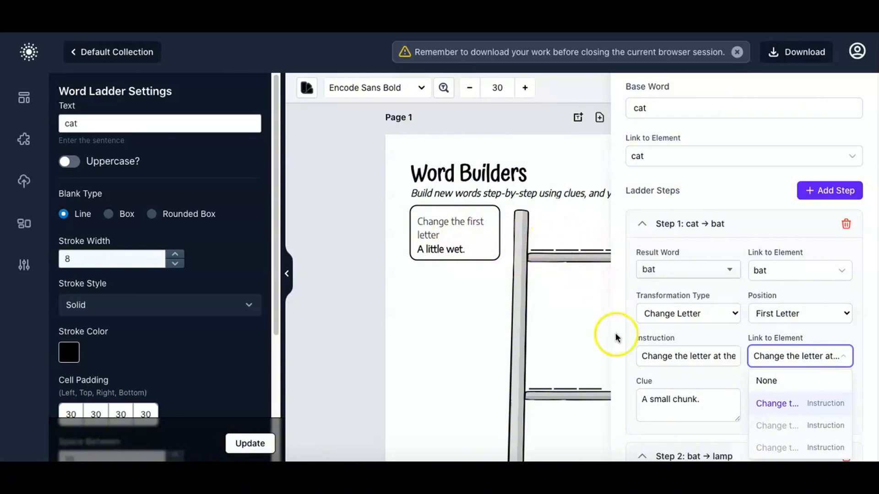
pyautogui.moveTo(785, 412)
pyautogui.scroll(-1, 785, 414)
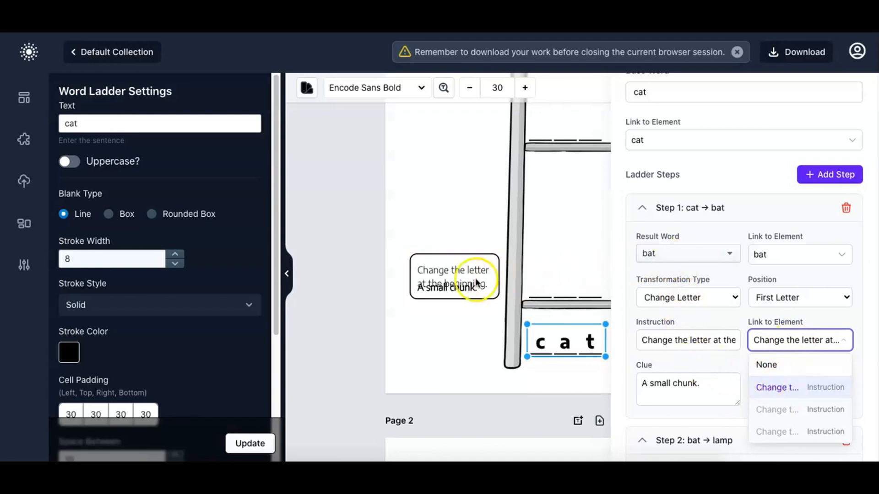
pyautogui.click(793, 396)
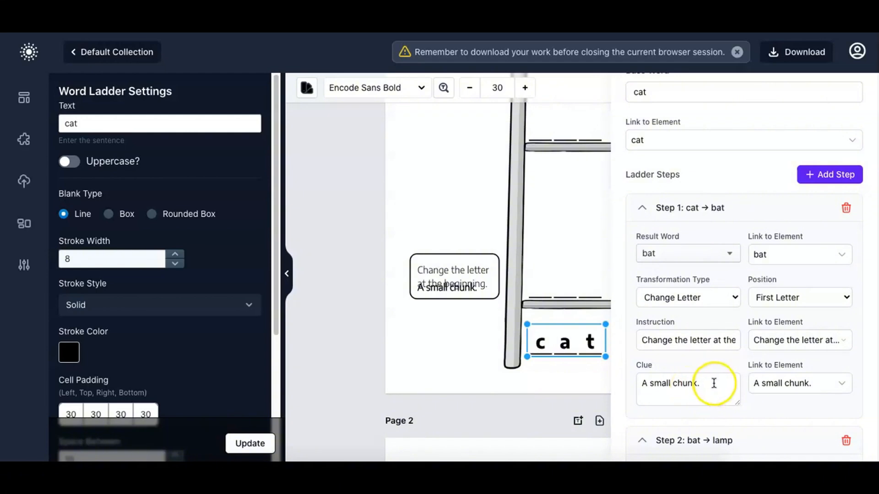
# Replace step 1's clue with "You play baseball with this."
pyautogui.moveTo(714, 384); pyautogui.dragTo(595, 373)
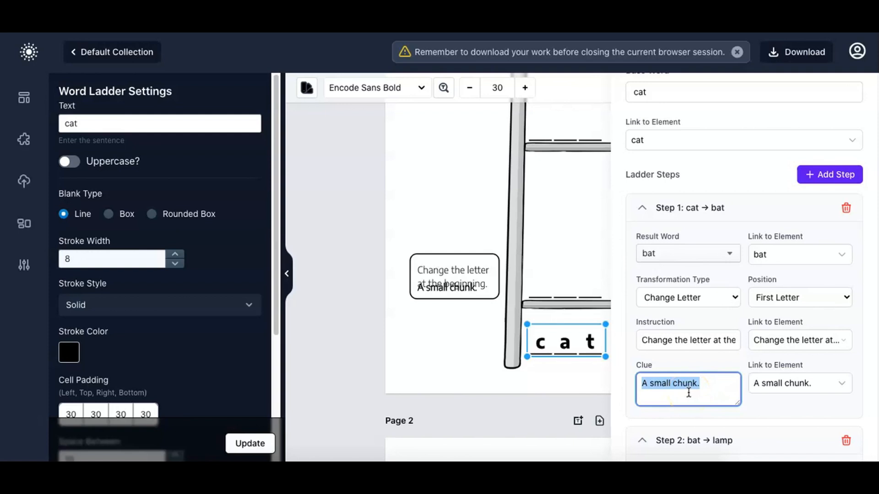
pyautogui.write('You pla')
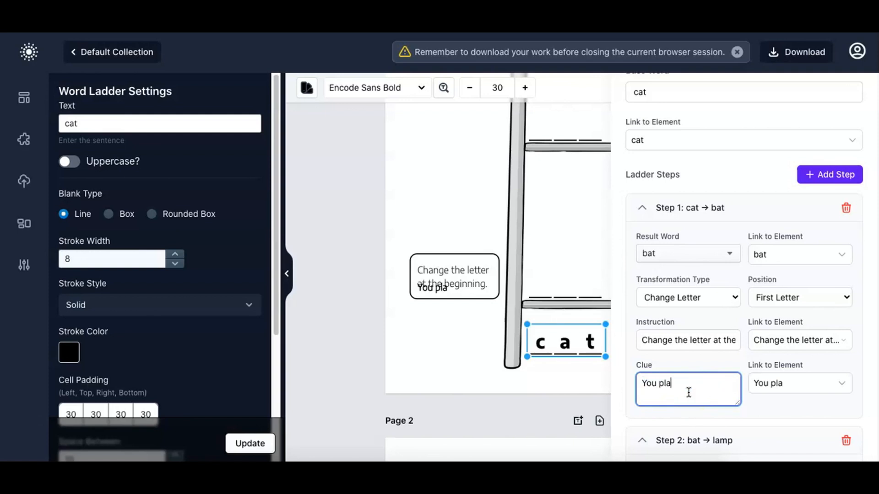
pyautogui.write('y baseba')
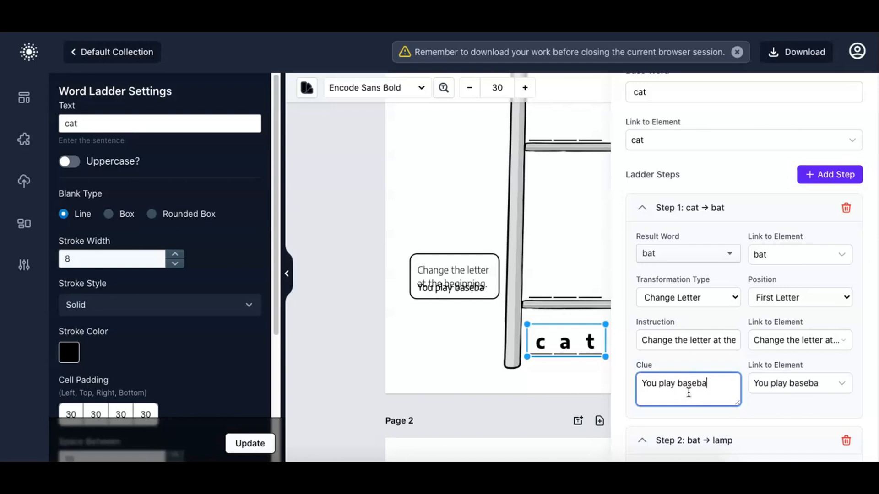
pyautogui.write('ll with this')
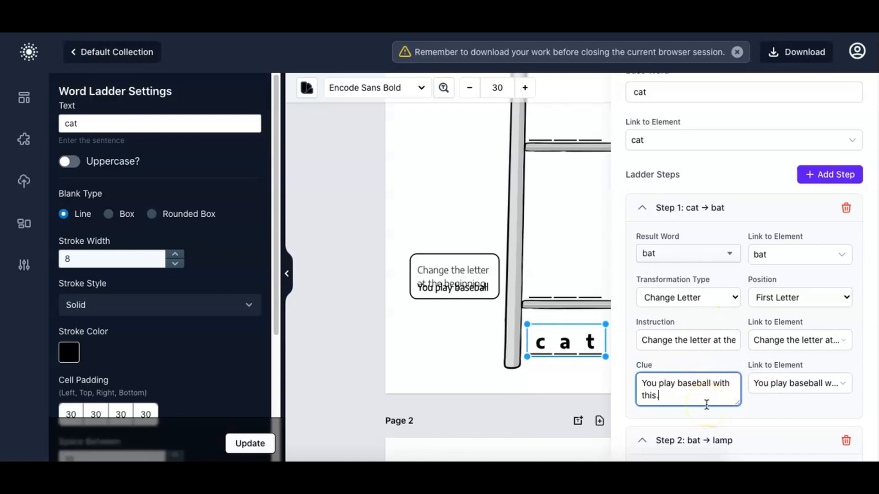
pyautogui.write('.')
# Choose "hat" as the result word for step 2 of the ladder
pyautogui.scroll(-4, 765, 372)
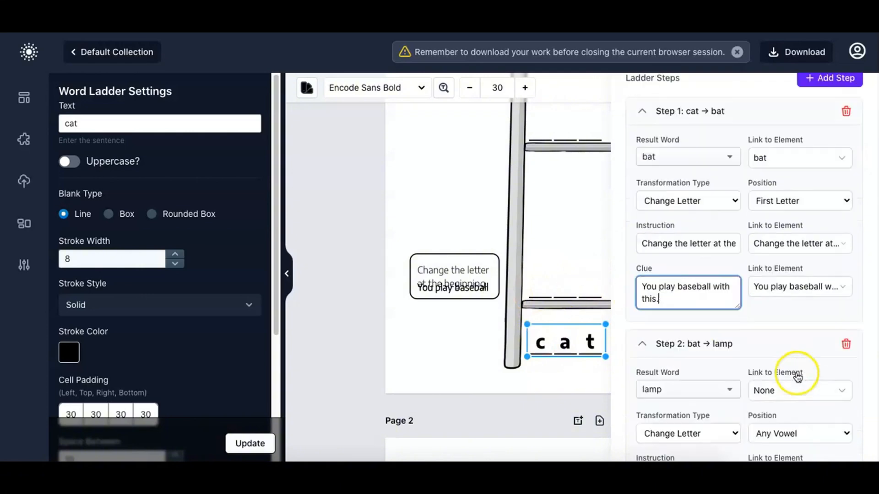
pyautogui.scroll(1, 745, 296)
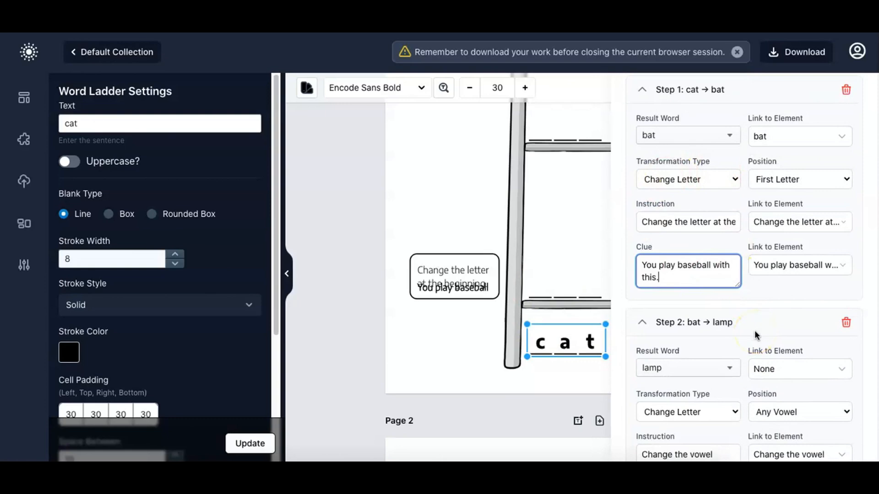
pyautogui.click(705, 370)
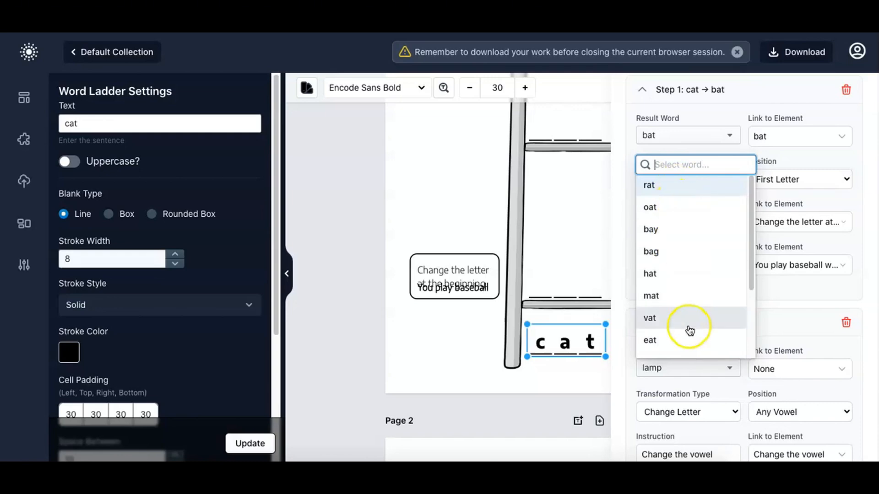
pyautogui.scroll(-2, 690, 331)
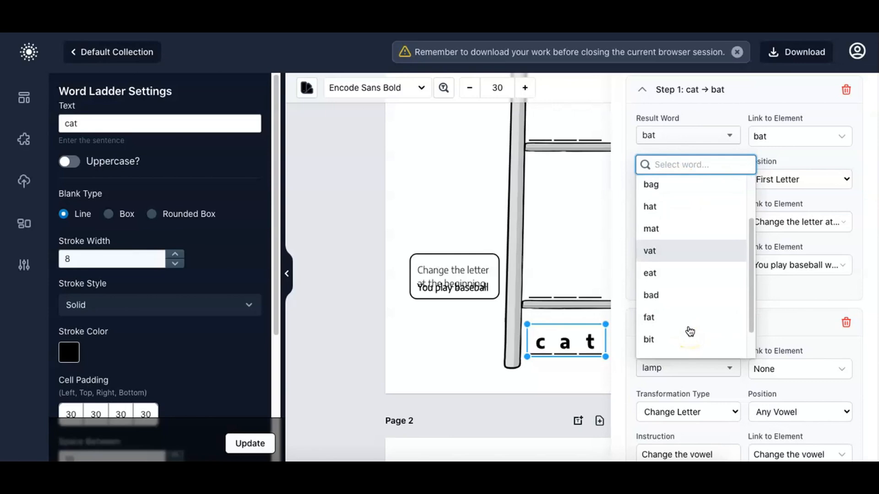
pyautogui.scroll(1, 690, 331)
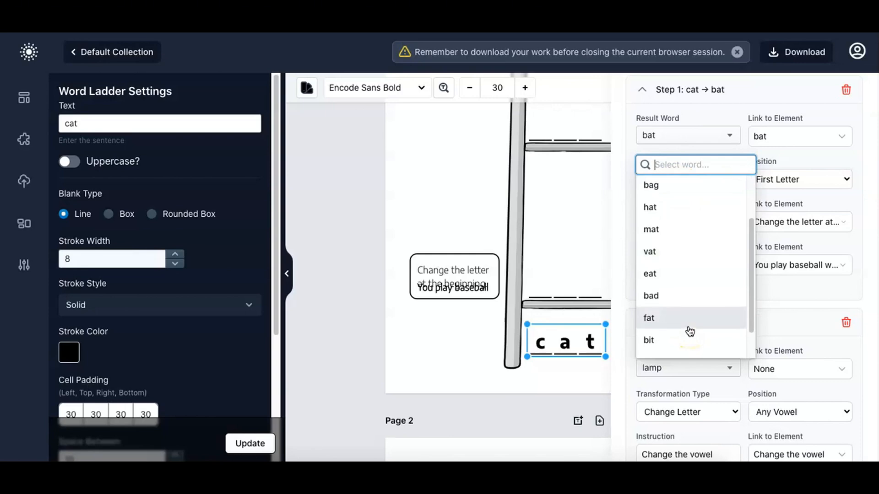
pyautogui.scroll(1, 689, 331)
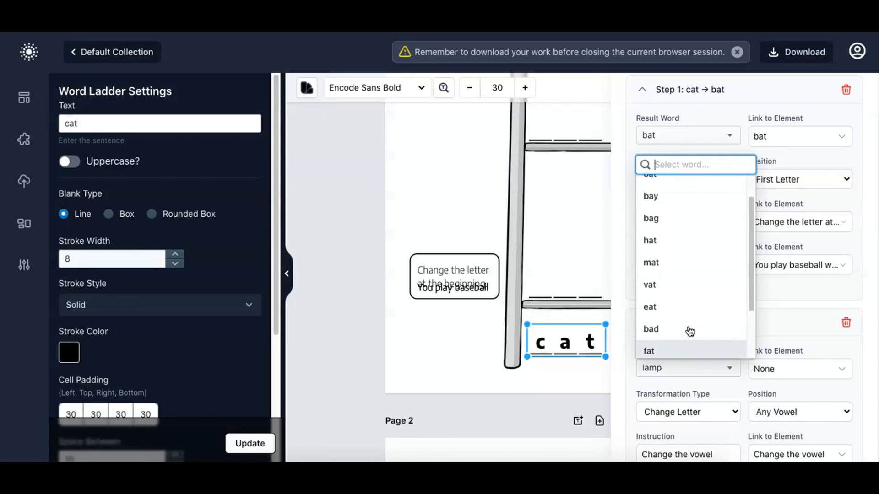
pyautogui.scroll(2, 690, 331)
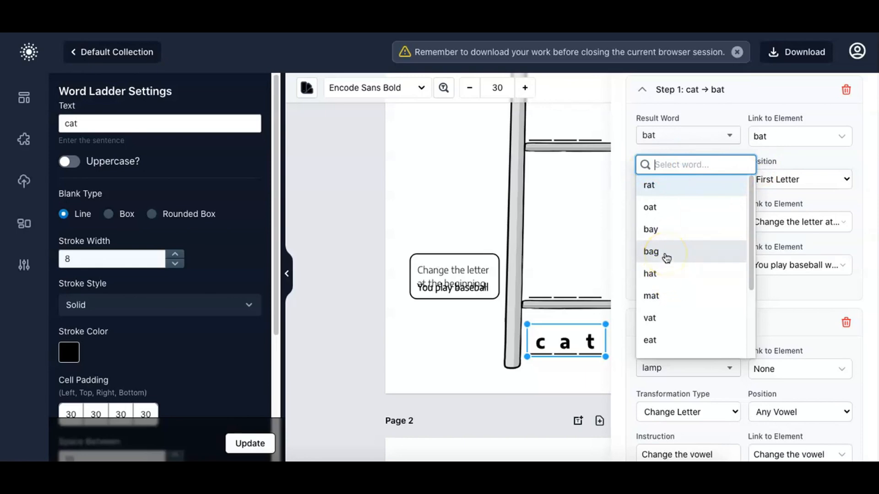
pyautogui.scroll(-5, 683, 333)
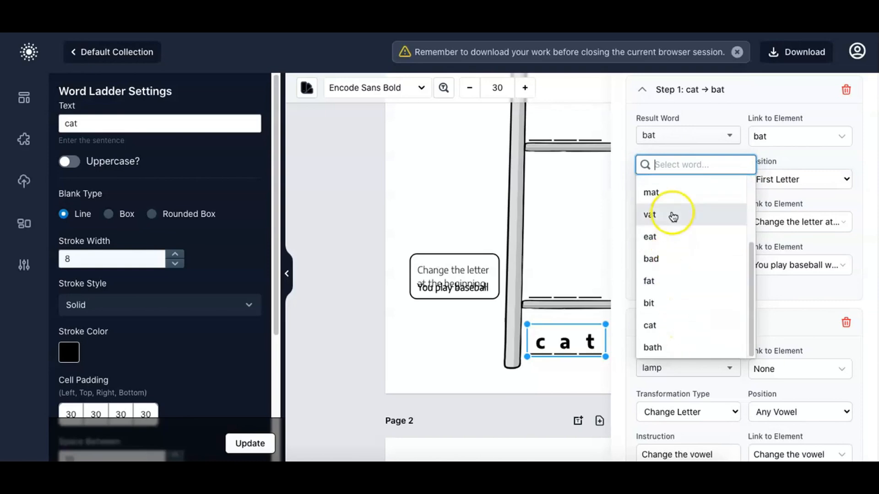
pyautogui.scroll(3, 713, 279)
pyautogui.click(678, 254)
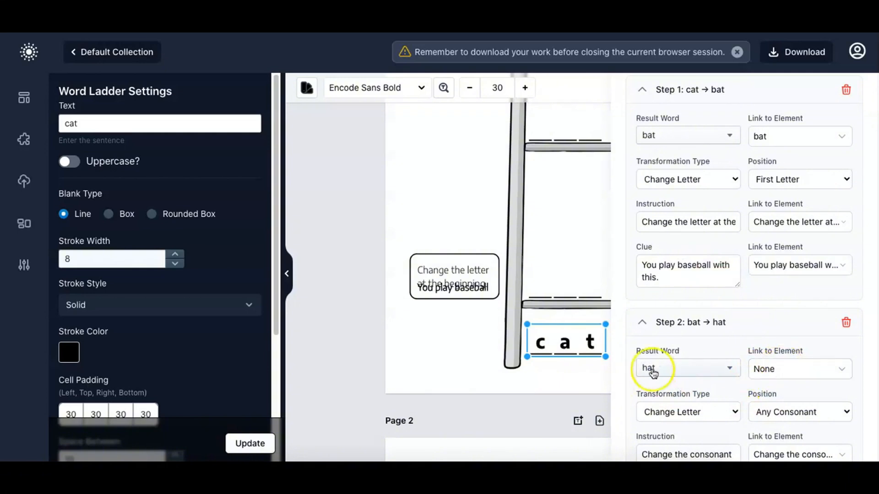
# Link step 2's result word to the available "bat" word ladder element
pyautogui.click(788, 371)
pyautogui.scroll(-1, 667, 397)
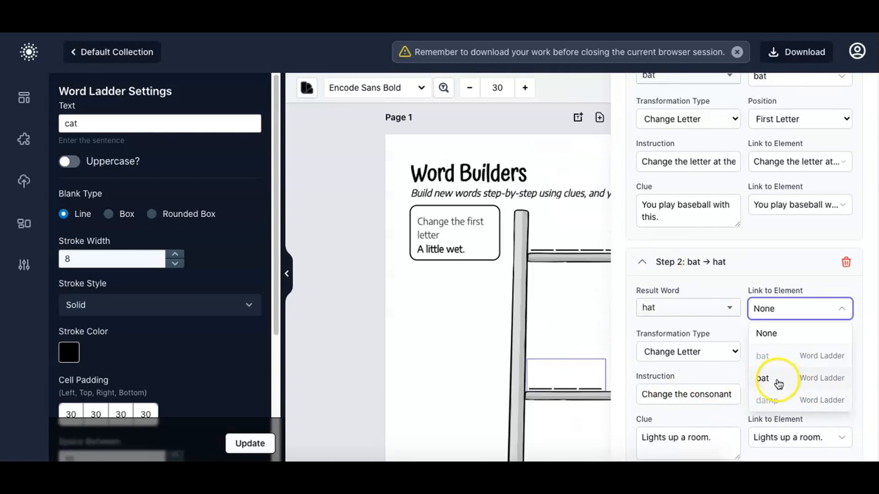
pyautogui.click(775, 379)
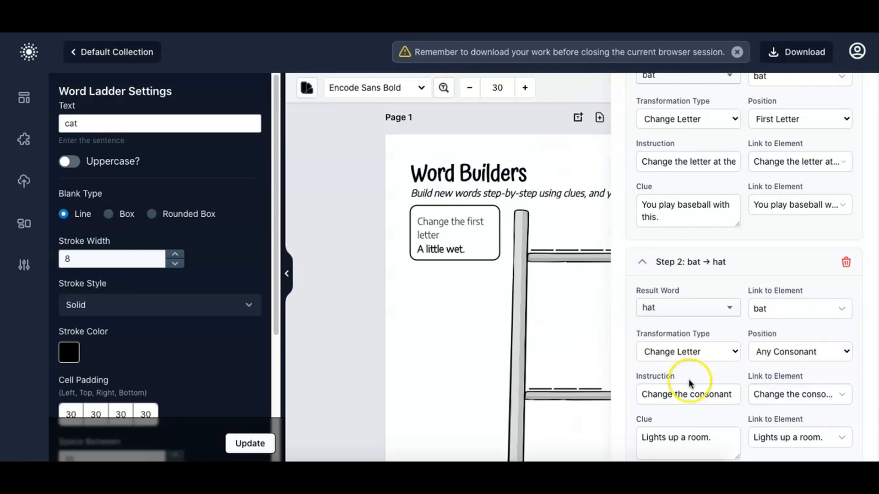
# Set step 2's change position to First Letter and keep its instruction linked to the currently selected instruction element
pyautogui.scroll(-1, 688, 377)
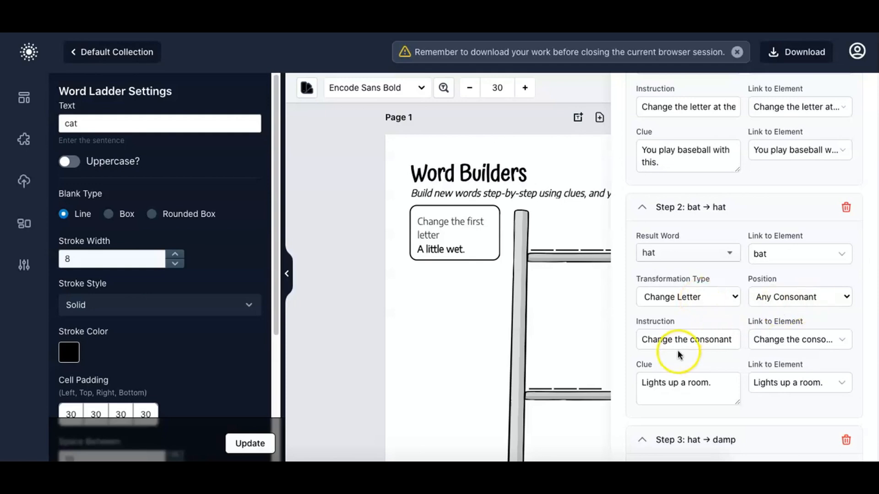
pyautogui.click(795, 297)
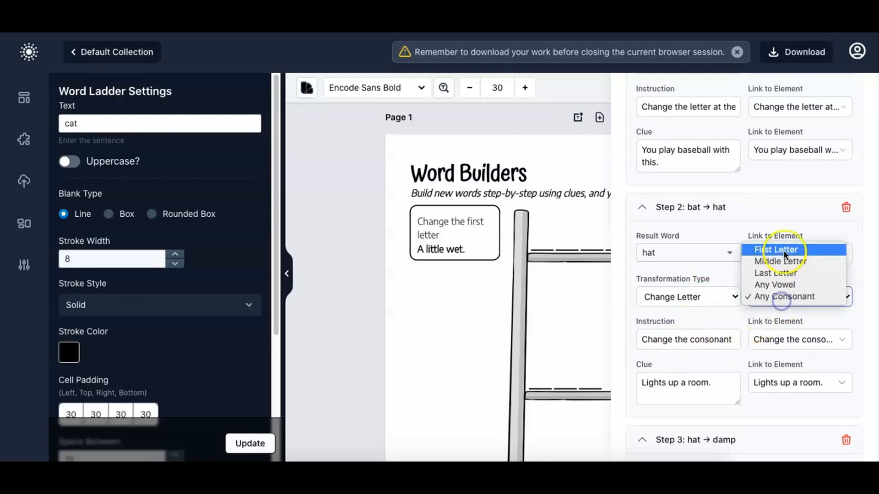
pyautogui.click(770, 248)
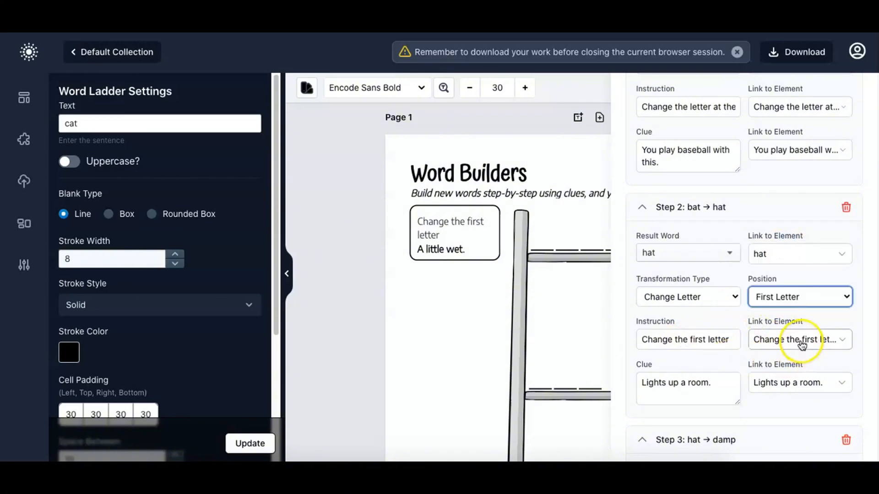
pyautogui.click(801, 346)
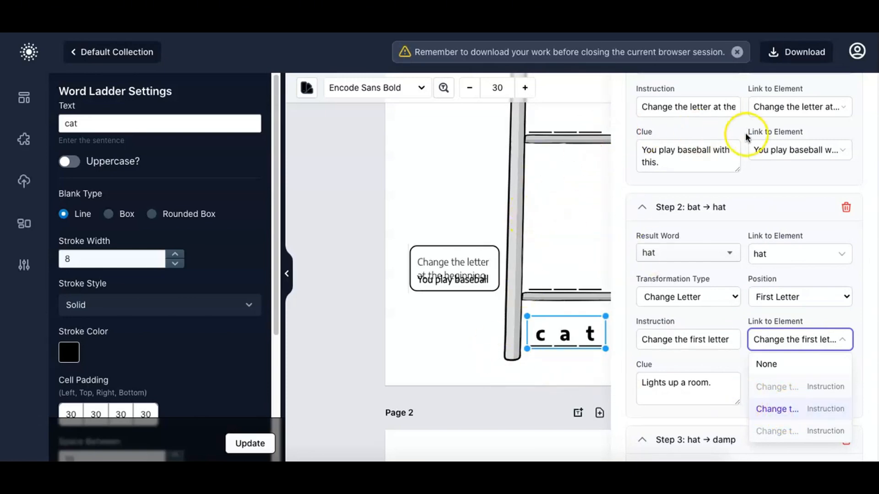
pyautogui.click(781, 414)
# Replace step 2's clue with "Something you wear on your head."
pyautogui.scroll(-1, 747, 403)
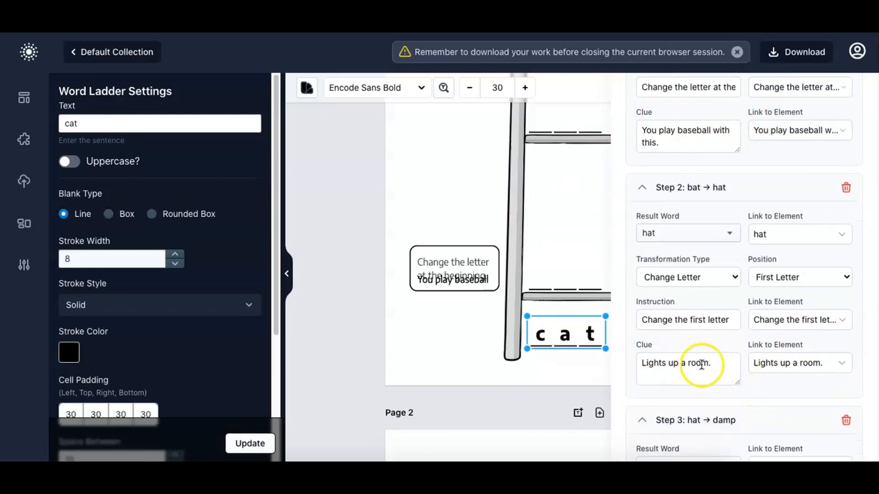
pyautogui.moveTo(717, 363); pyautogui.dragTo(603, 356)
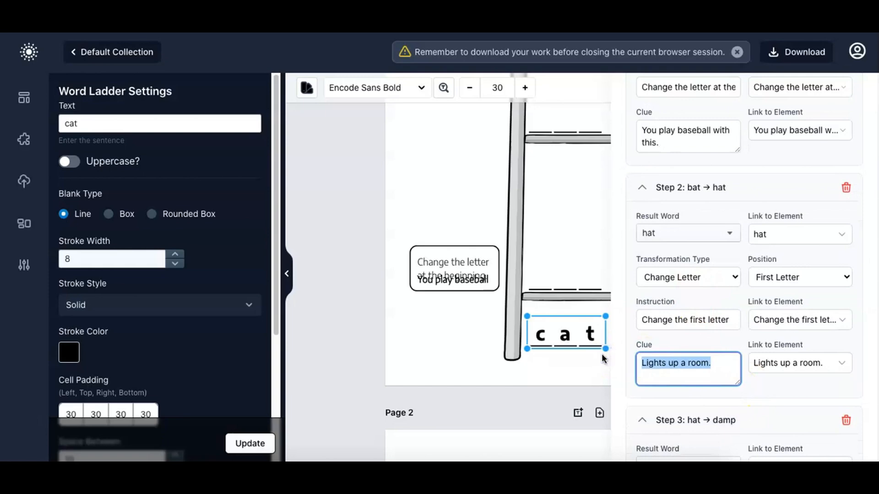
pyautogui.write('Something you w')
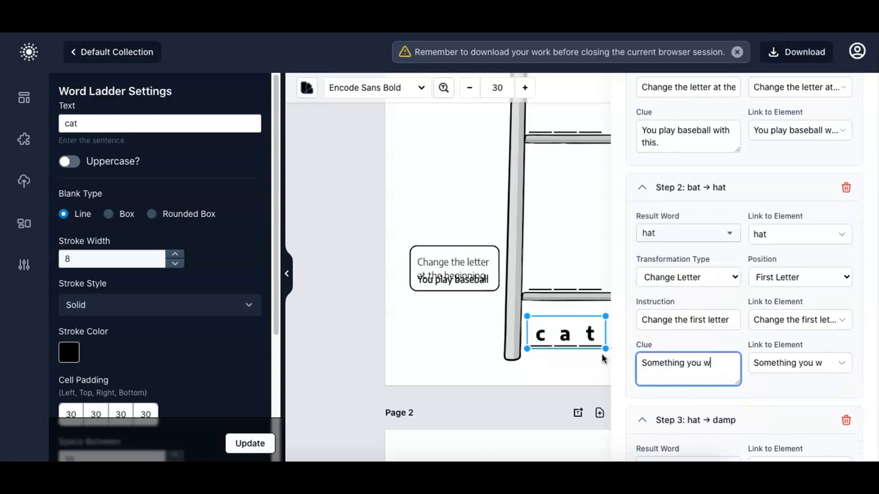
pyautogui.write('ear on your head.')
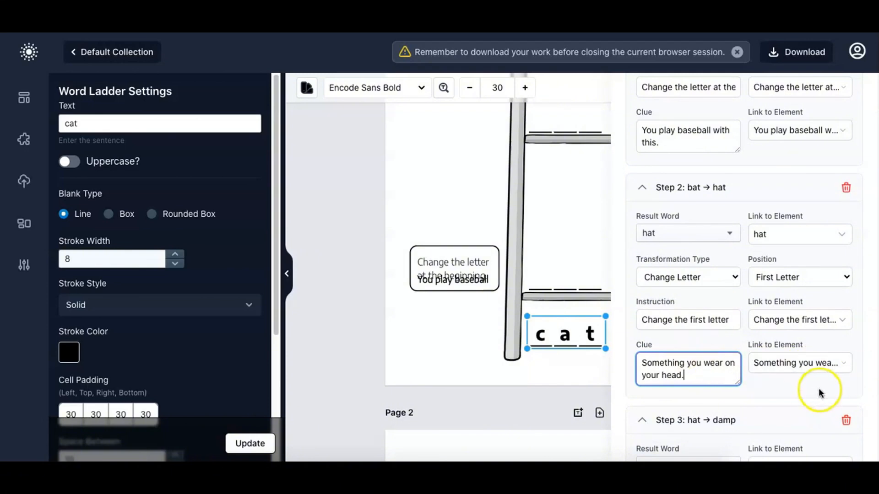
pyautogui.click(818, 393)
# Choose "rat" as step 3's result word and keep it linked to the "rat" word ladder element
pyautogui.scroll(-3, 755, 367)
pyautogui.click(674, 317)
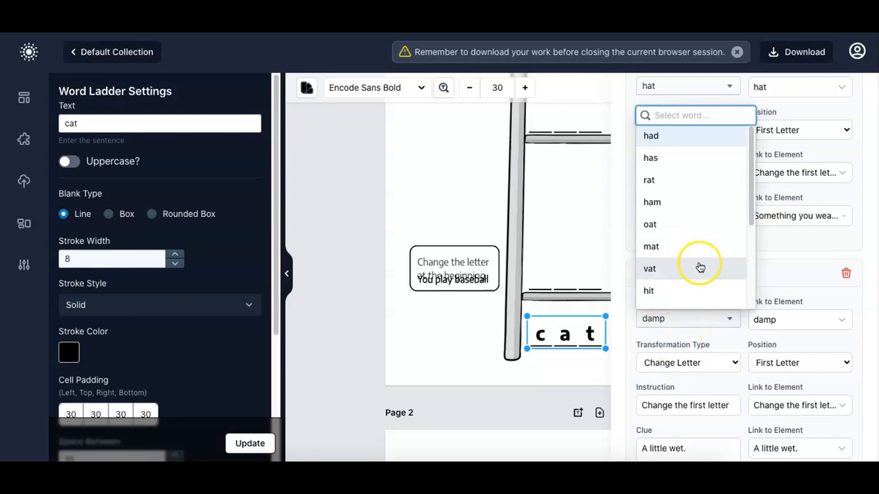
pyautogui.click(660, 179)
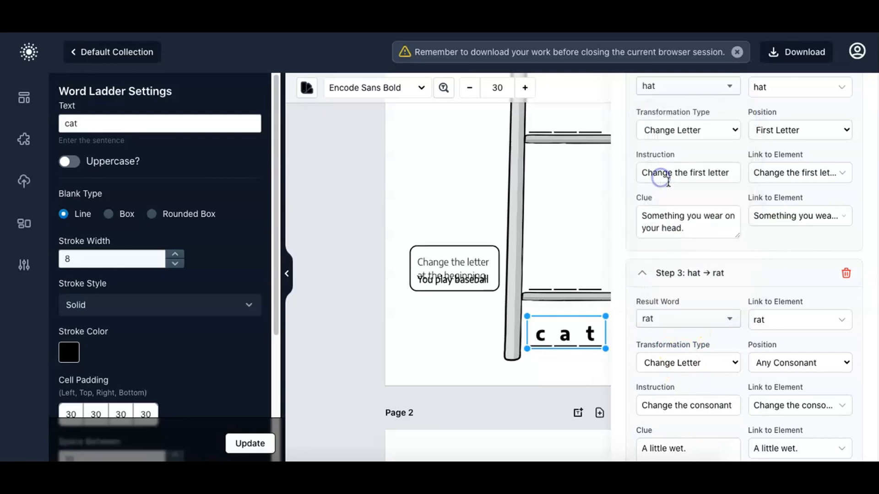
pyautogui.click(784, 318)
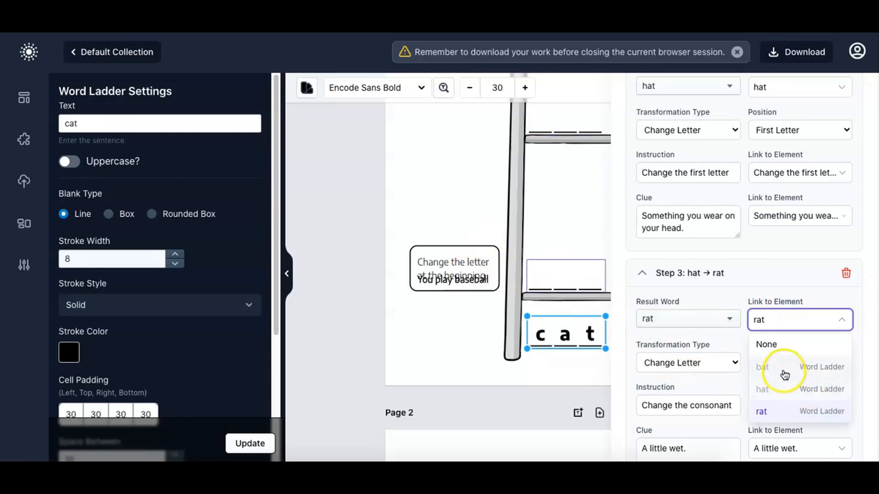
pyautogui.click(782, 418)
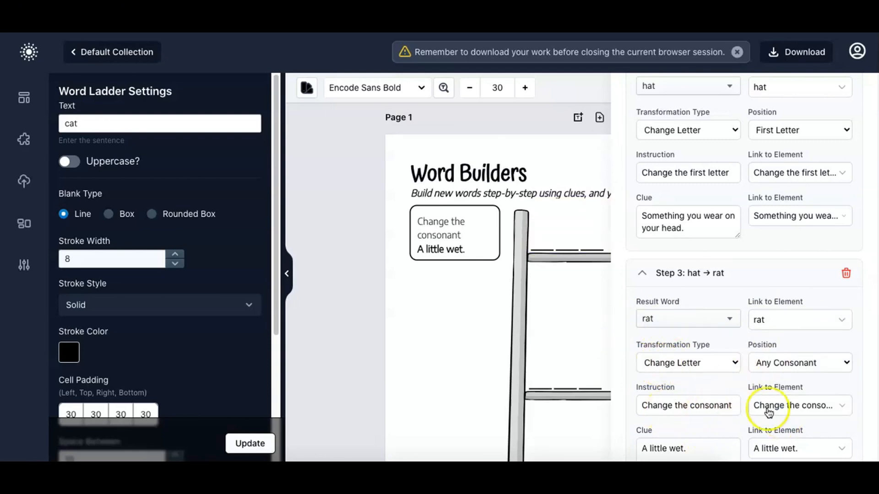
# Set step 3's change position to First Letter, keeping its existing instruction link
pyautogui.click(787, 407)
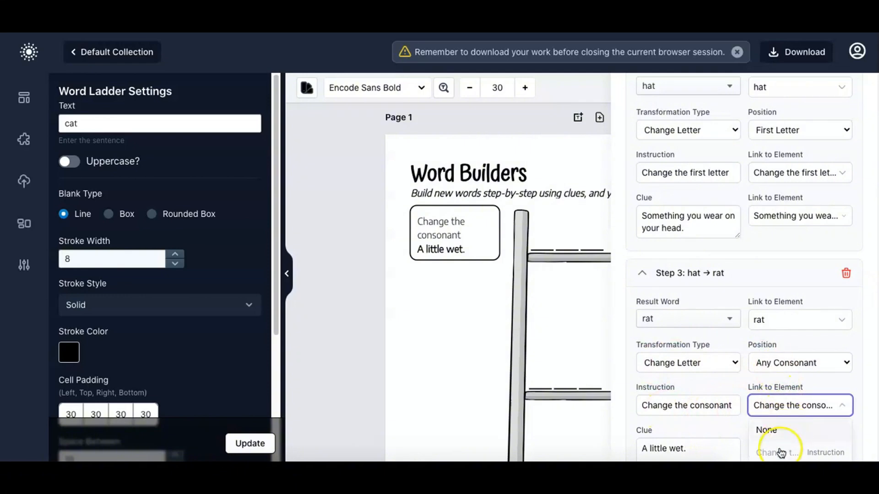
pyautogui.click(770, 363)
pyautogui.click(770, 316)
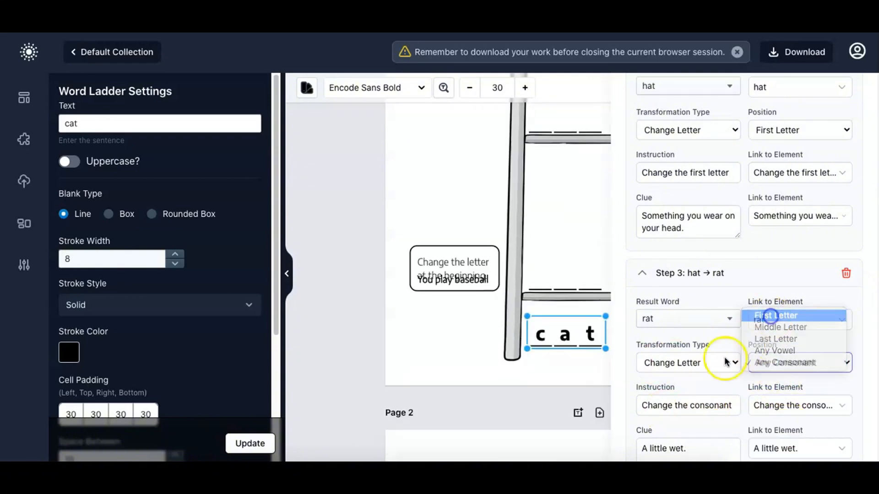
pyautogui.scroll(-1, 703, 412)
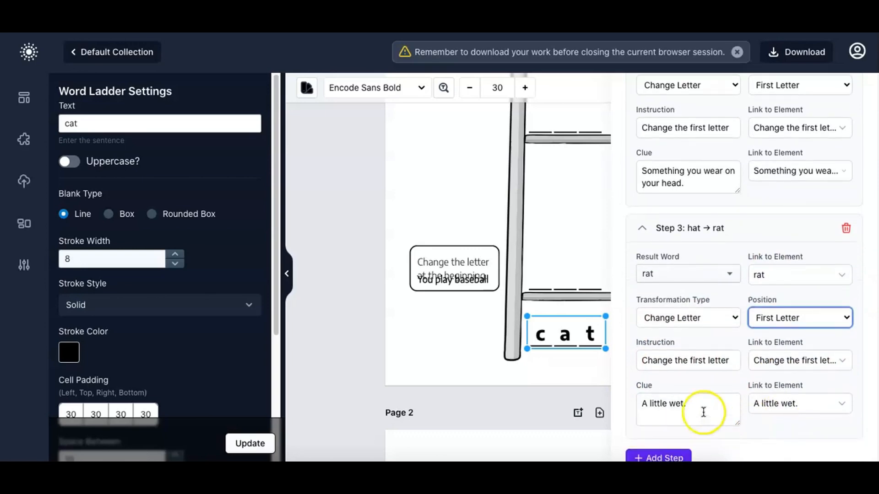
# Replace step 3's clue with "A rodent." and close the Word Ladder Builder
pyautogui.moveTo(702, 404); pyautogui.dragTo(606, 405)
pyautogui.write('A rodent.')
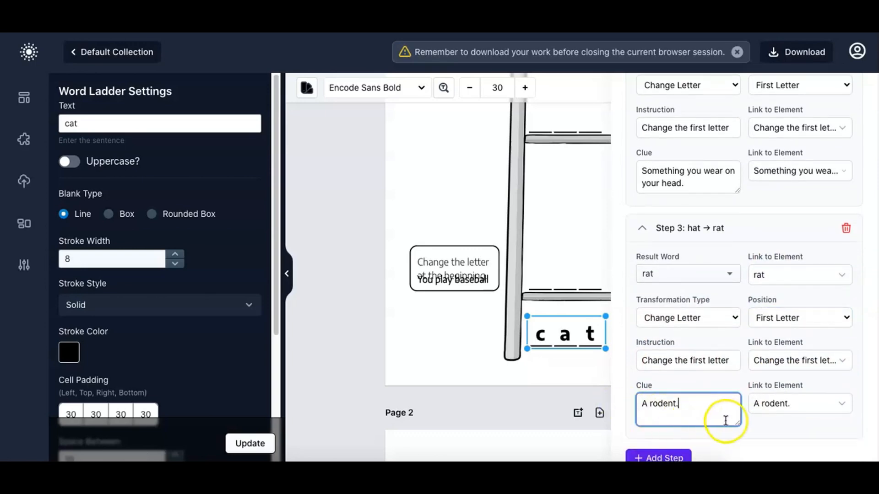
pyautogui.scroll(-1, 755, 384)
pyautogui.scroll(10, 755, 383)
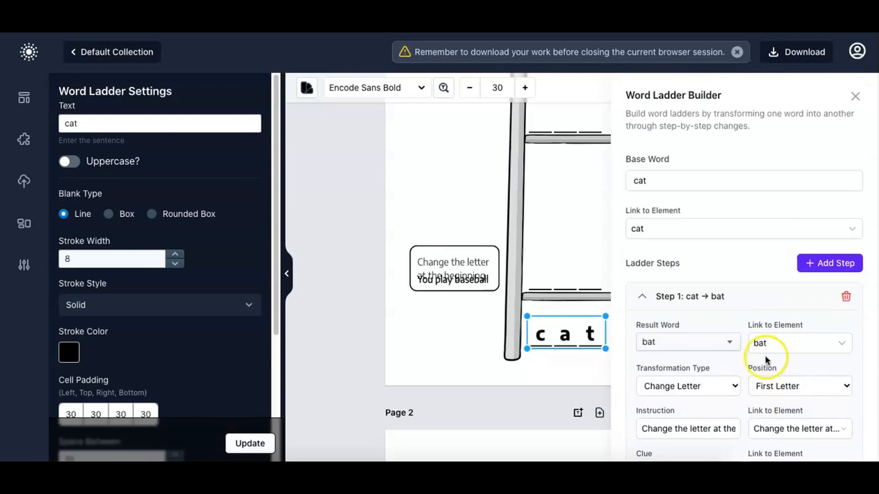
pyautogui.click(373, 243)
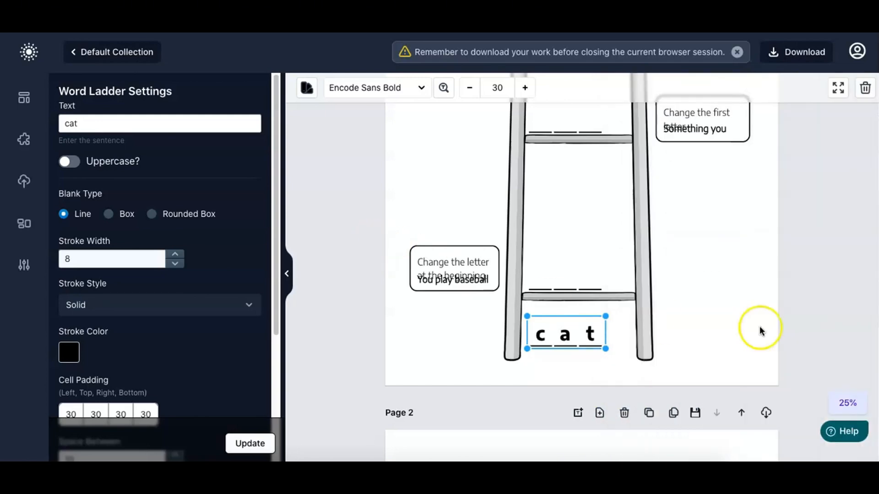
# Center the base word "cat" and the first rung's blanks for "bat" between the ladder rails
pyautogui.scroll(1, 751, 334)
pyautogui.scroll(3, 750, 334)
pyautogui.scroll(-2, 687, 348)
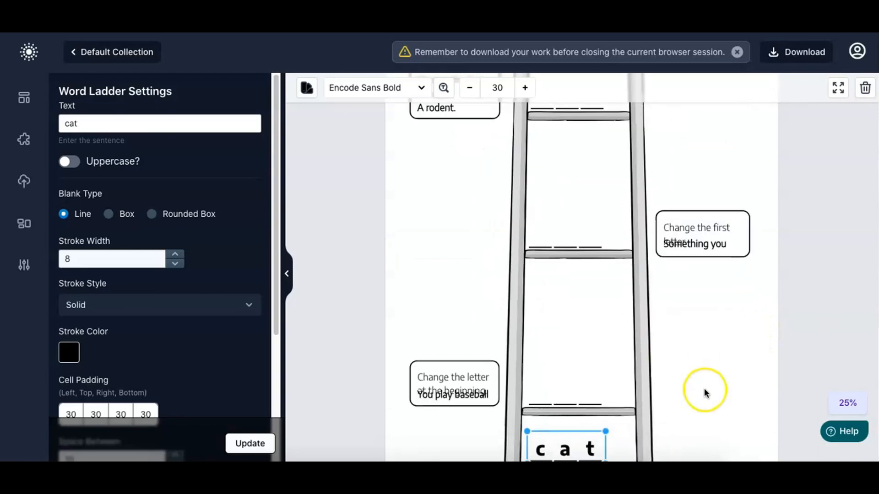
pyautogui.scroll(-2, 657, 424)
pyautogui.moveTo(575, 380); pyautogui.dragTo(588, 384)
pyautogui.click(578, 322)
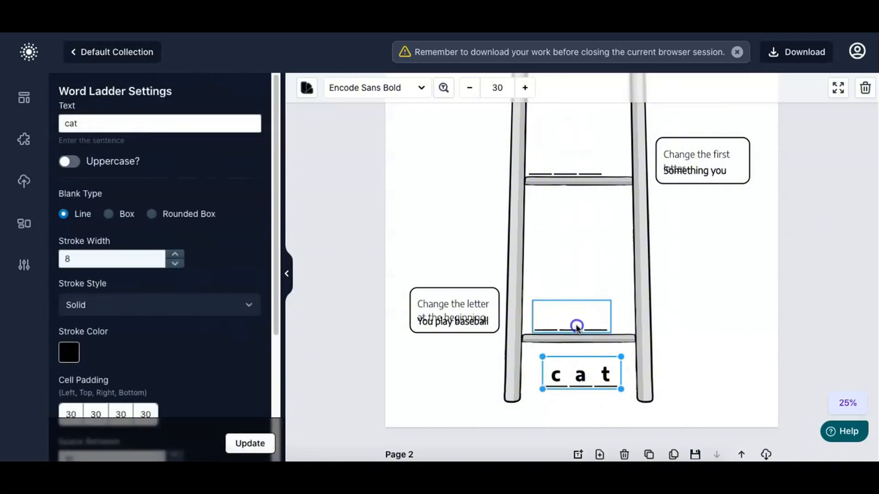
pyautogui.moveTo(576, 326); pyautogui.dragTo(582, 318)
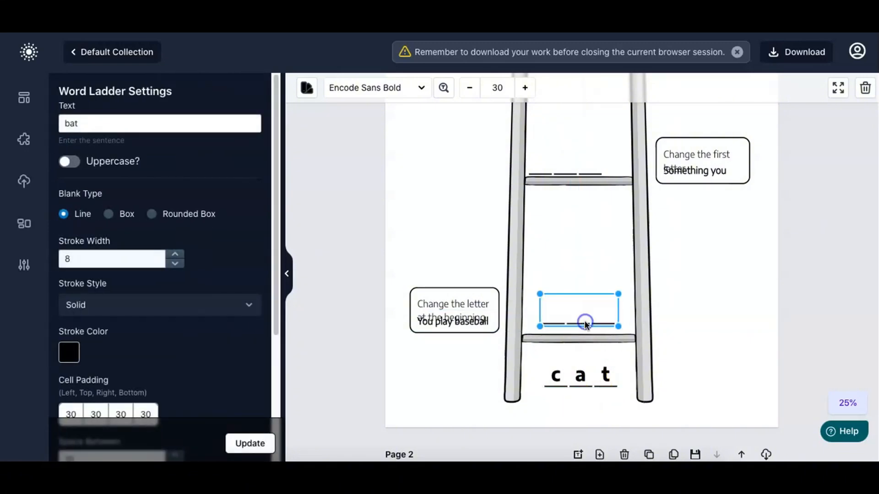
# Center the blanks for "hat" and "rat" on the upper rungs, aligned with each other between the rails
pyautogui.scroll(3, 592, 310)
pyautogui.moveTo(581, 257); pyautogui.dragTo(590, 203)
pyautogui.scroll(3, 588, 252)
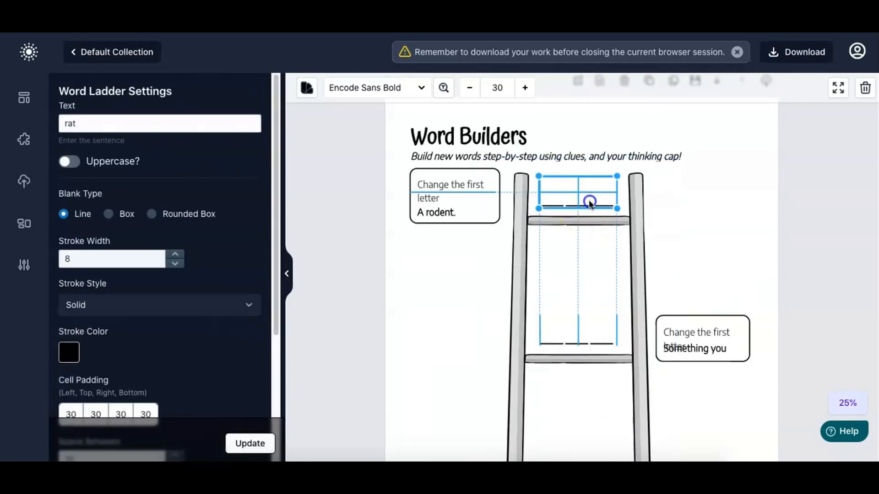
pyautogui.click(736, 259)
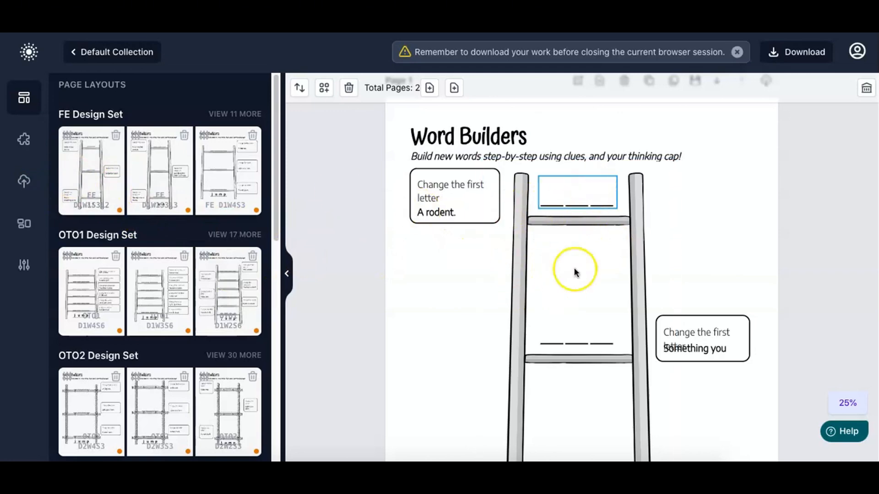
# Extend step 1's bordered instruction box upward so its text clears the baseball clue
pyautogui.scroll(-8, 575, 366)
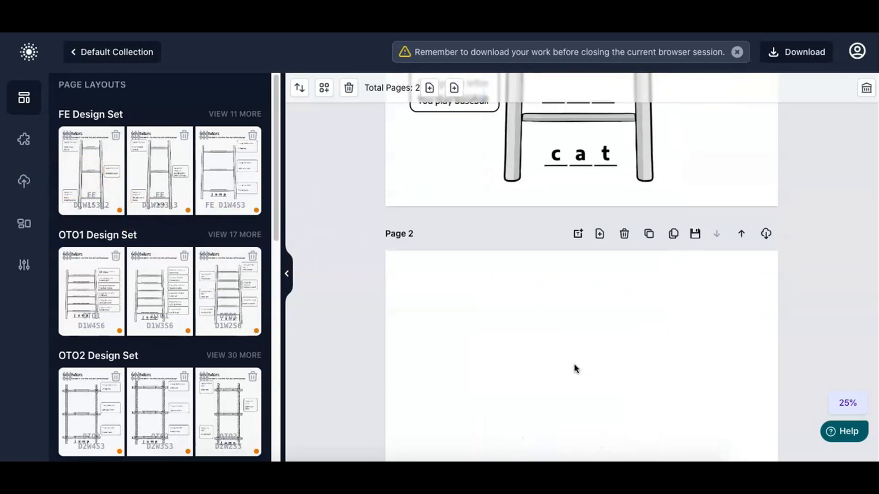
pyautogui.scroll(4, 574, 364)
pyautogui.click(458, 256)
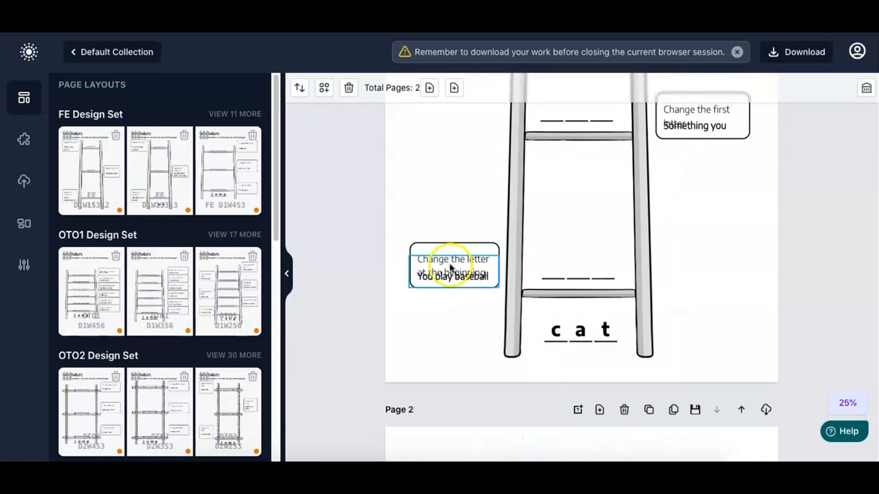
pyautogui.moveTo(454, 243); pyautogui.dragTo(455, 221)
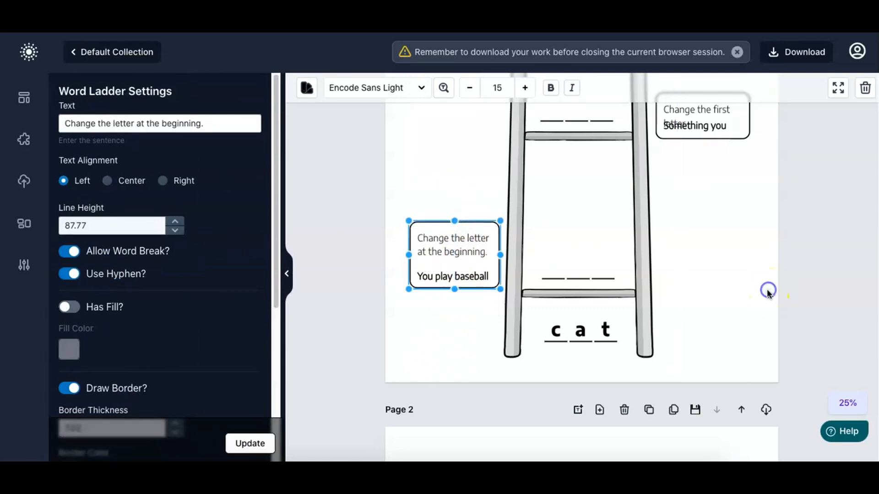
# Enlarge step 2's instruction box upward and its clue box so the full text "Something you wear on your head." fits without overlap
pyautogui.scroll(2, 691, 304)
pyautogui.click(698, 215)
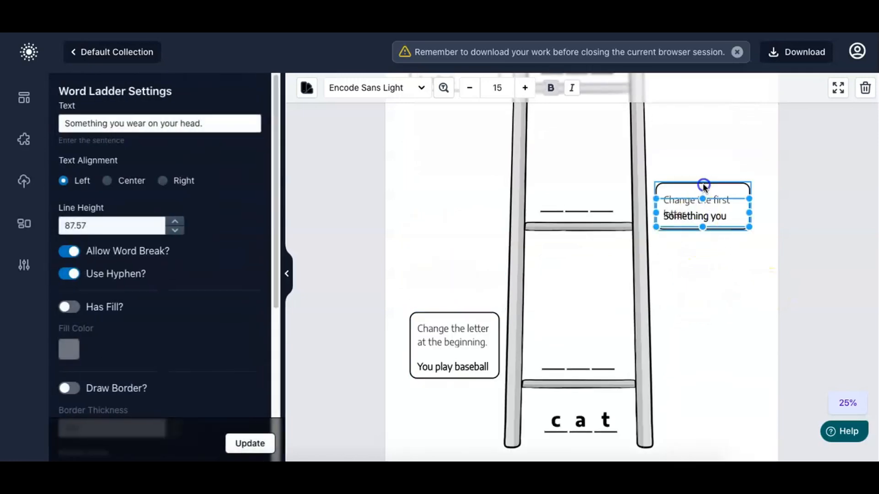
pyautogui.click(702, 183)
pyautogui.click(699, 192)
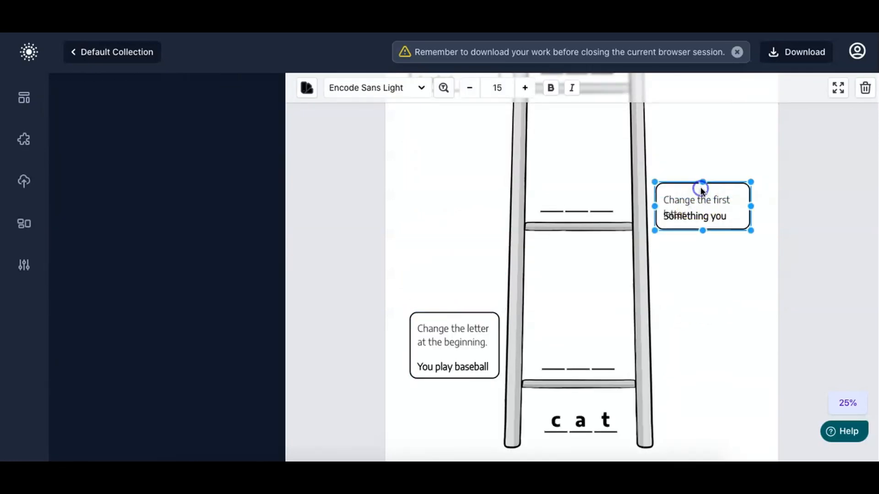
pyautogui.moveTo(703, 183); pyautogui.dragTo(705, 164)
pyautogui.click(701, 173)
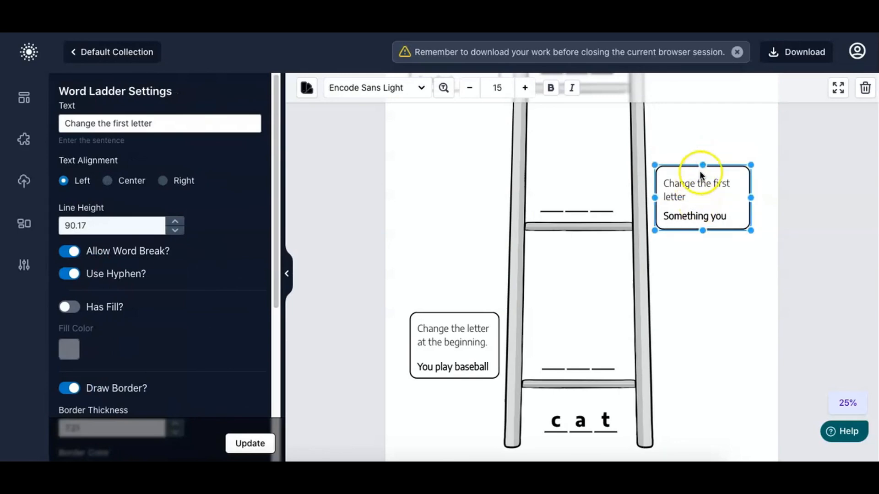
pyautogui.moveTo(696, 205); pyautogui.dragTo(704, 225)
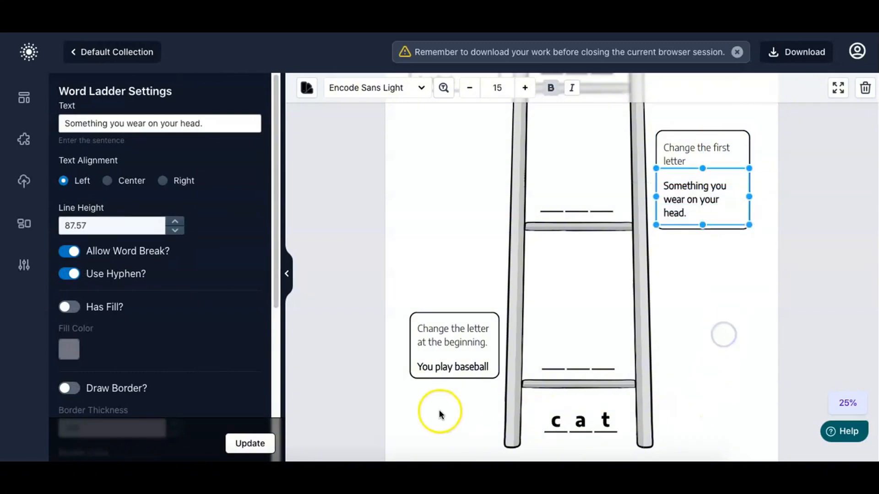
# Enlarge step 1's instruction and clue boxes and reposition the clue so "You play baseball with this." fits below the instruction
pyautogui.click(452, 352)
pyautogui.moveTo(445, 365); pyautogui.dragTo(456, 380)
pyautogui.click(469, 311)
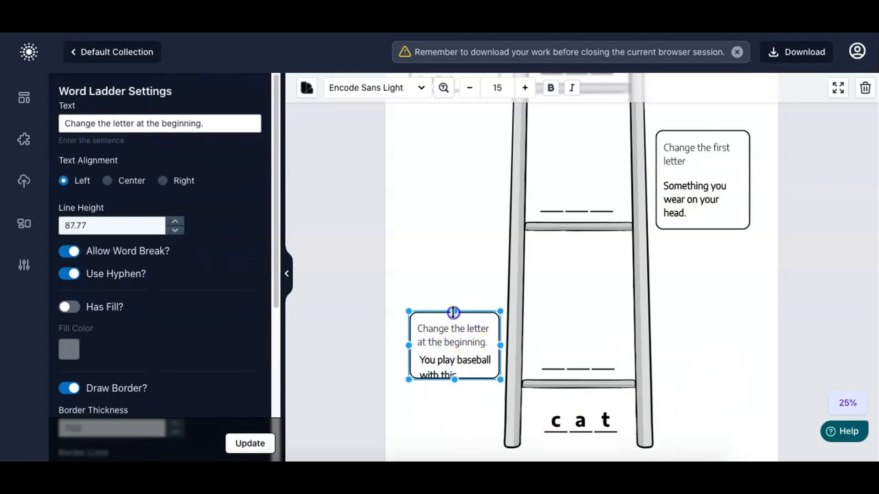
pyautogui.moveTo(455, 311); pyautogui.dragTo(453, 288)
pyautogui.moveTo(449, 361)
pyautogui.mouseDown()
pyautogui.moveTo(448, 338)
pyautogui.moveTo(451, 353)
pyautogui.mouseUp()
pyautogui.moveTo(455, 360); pyautogui.dragTo(457, 367)
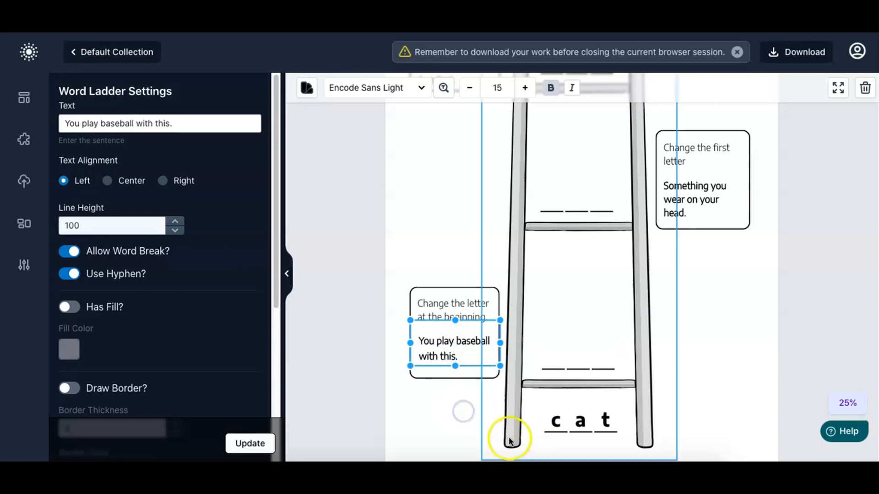
pyautogui.click(731, 363)
# Check the layout of the instruction and clue boxes along the whole ladder, including the rodent clue
pyautogui.scroll(2, 787, 407)
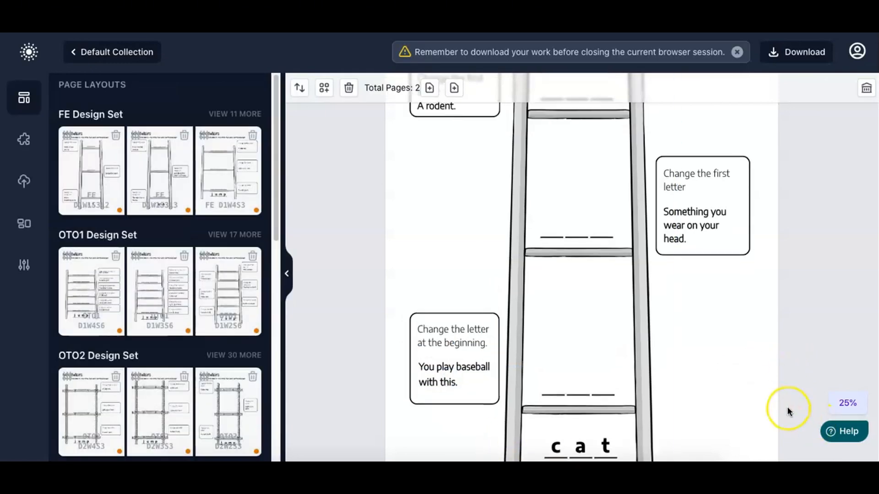
pyautogui.scroll(-2, 787, 406)
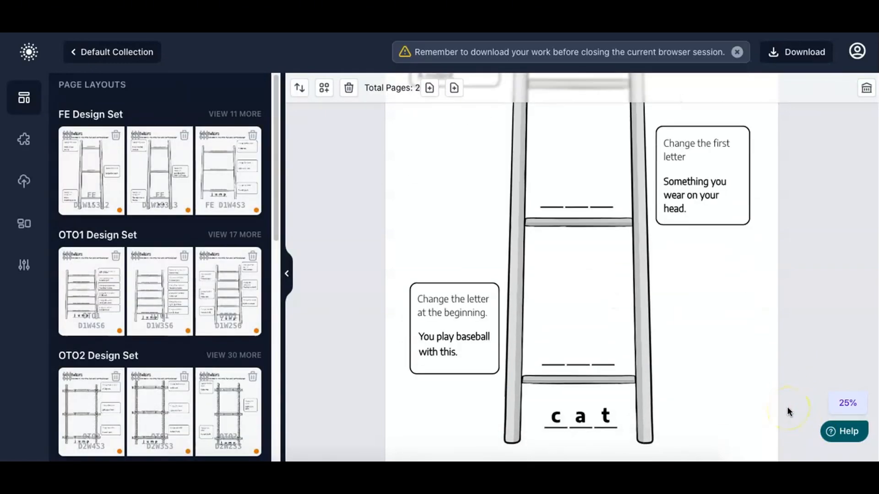
pyautogui.scroll(2, 786, 402)
pyautogui.click(413, 194)
pyautogui.click(463, 156)
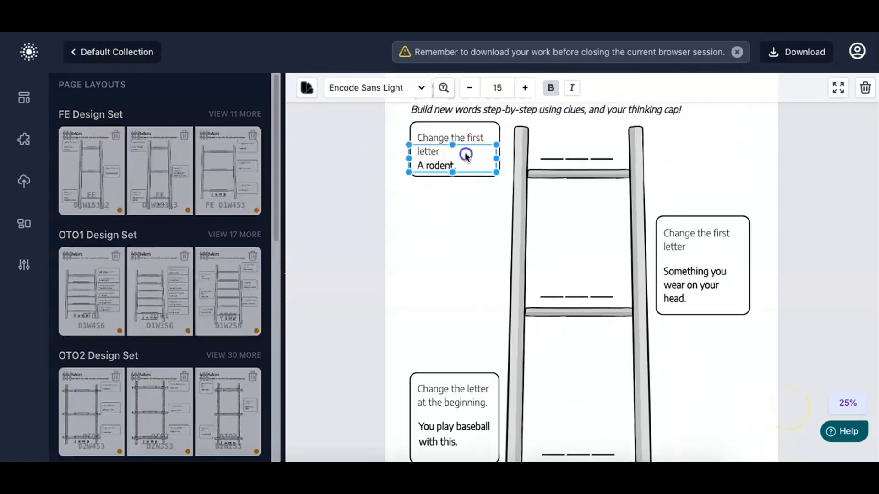
pyautogui.click(443, 219)
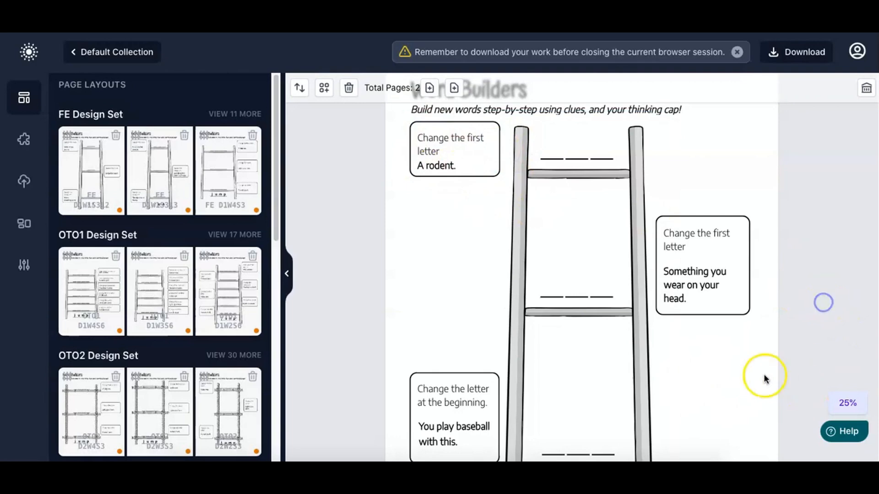
pyautogui.scroll(-3, 763, 374)
pyautogui.scroll(5, 702, 295)
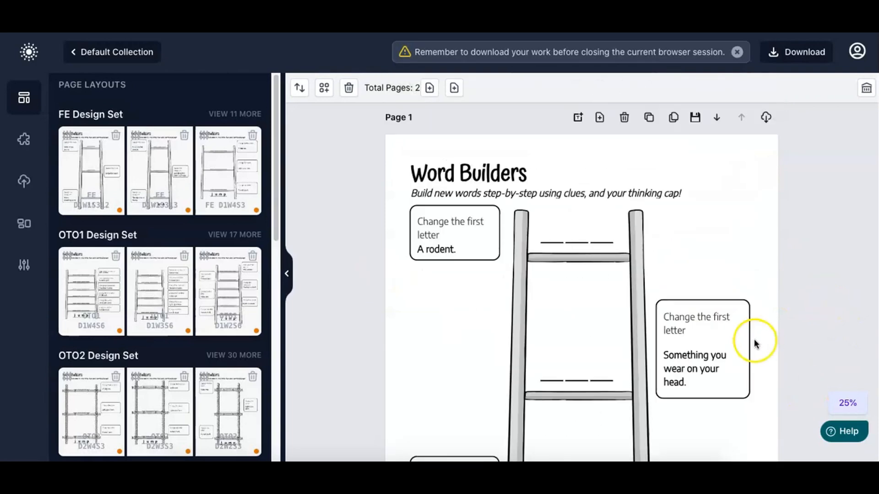
pyautogui.scroll(-5, 755, 341)
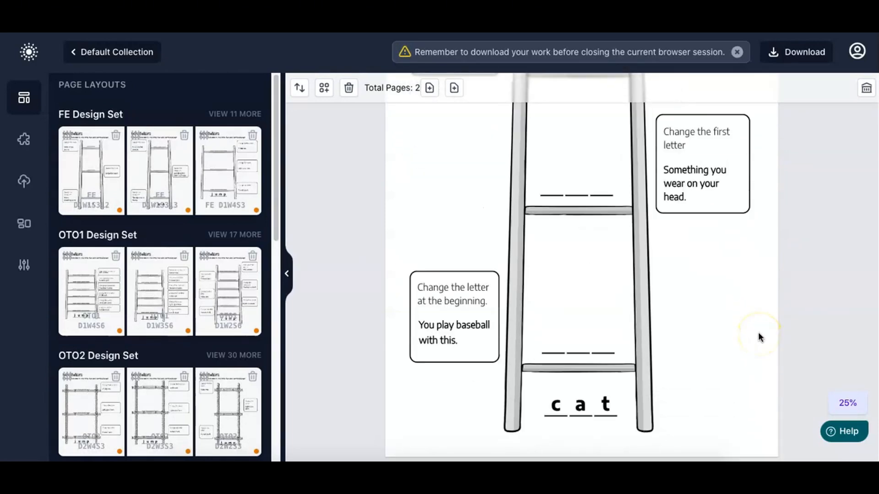
# Turn on Show Solution for the first rung's blanks so the word "bat" is displayed
pyautogui.click(583, 341)
pyautogui.scroll(-5, 158, 377)
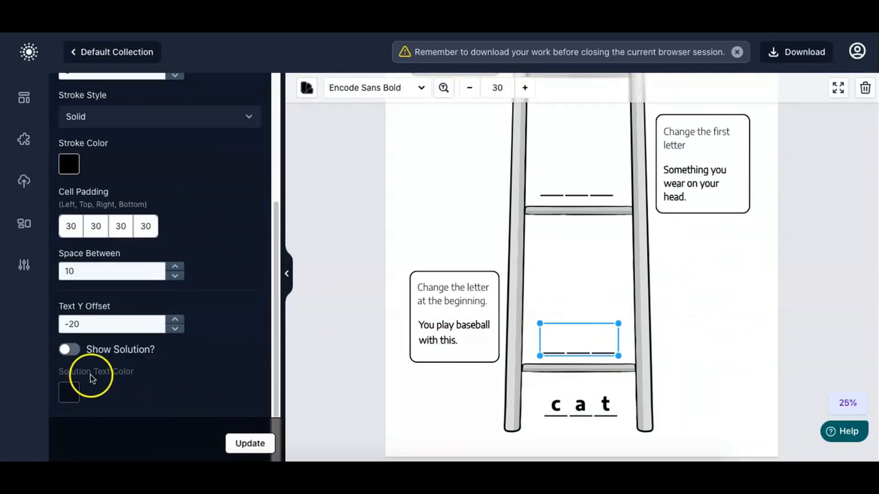
pyautogui.click(69, 349)
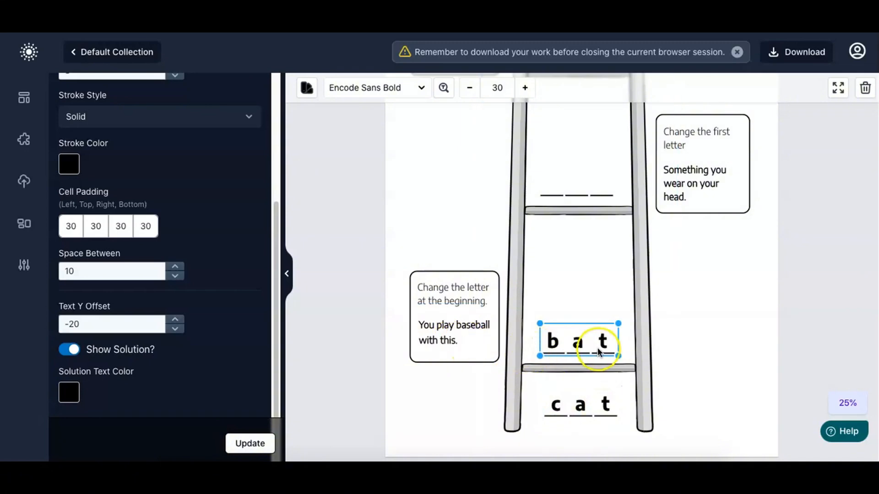
# Turn on Show Solution for the middle rung's blanks so the word "hat" is displayed
pyautogui.scroll(1, 598, 352)
pyautogui.scroll(3, 598, 351)
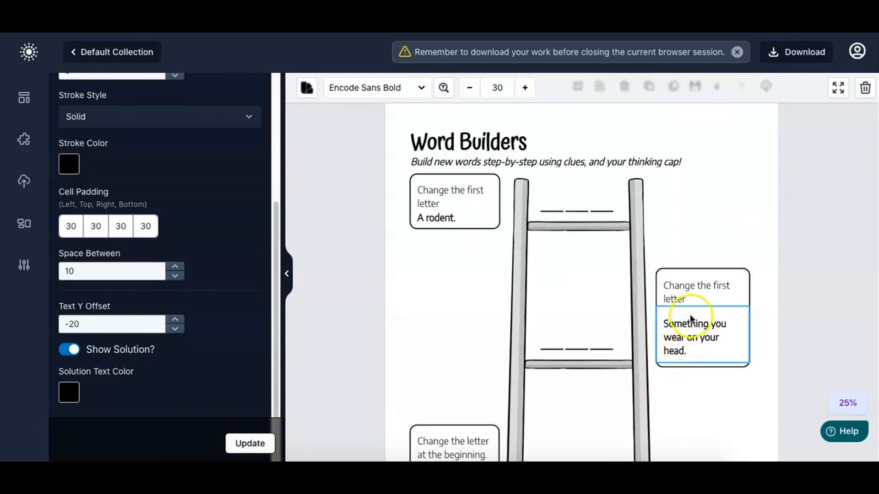
pyautogui.scroll(-2, 643, 348)
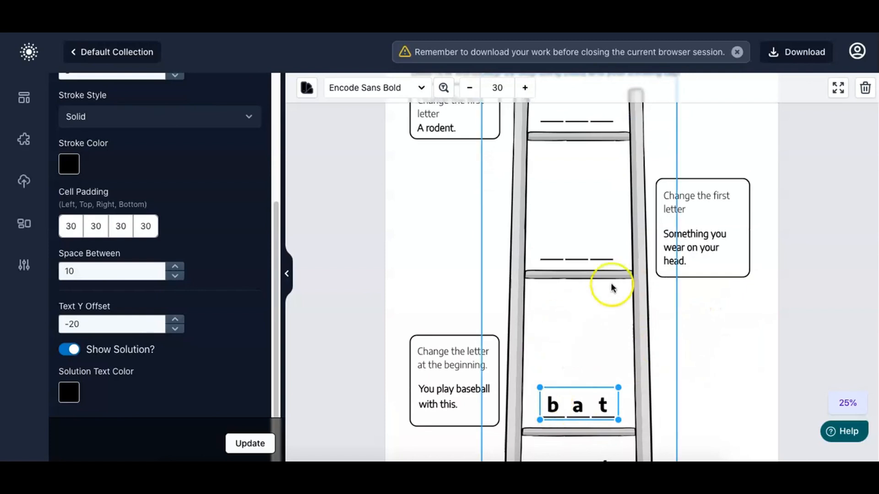
pyautogui.click(590, 242)
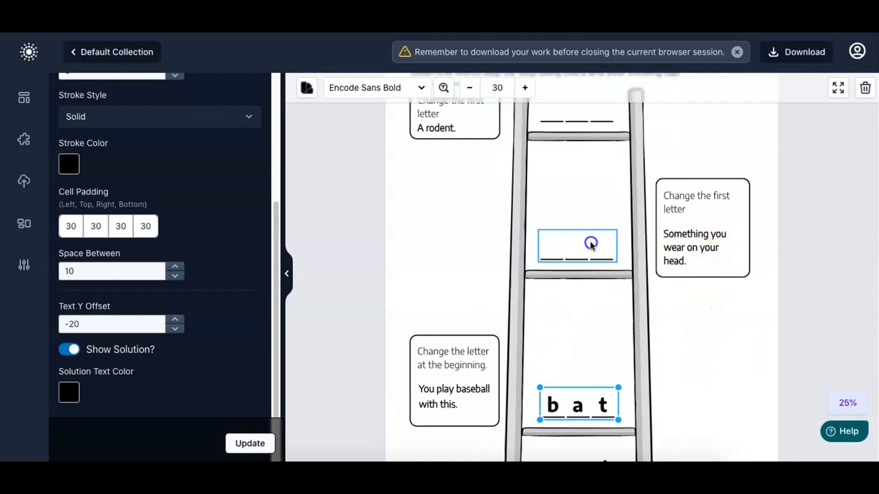
pyautogui.scroll(-4, 74, 412)
pyautogui.click(70, 349)
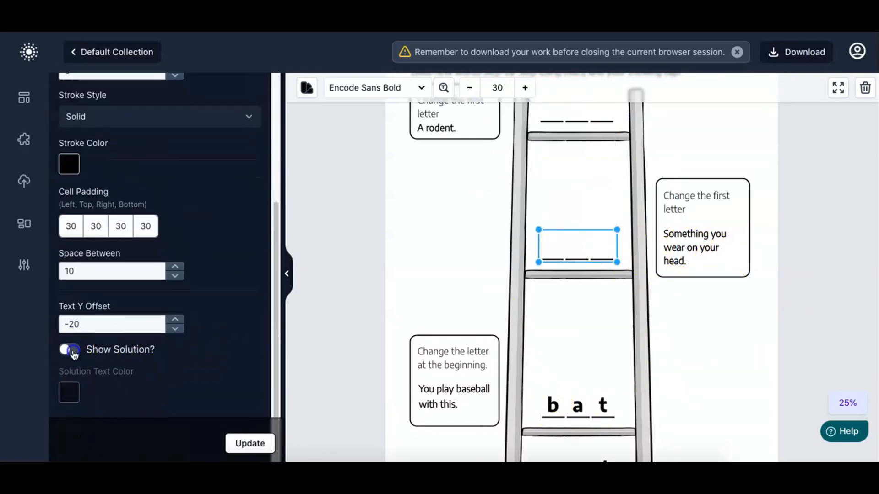
pyautogui.click(243, 442)
pyautogui.scroll(3, 583, 365)
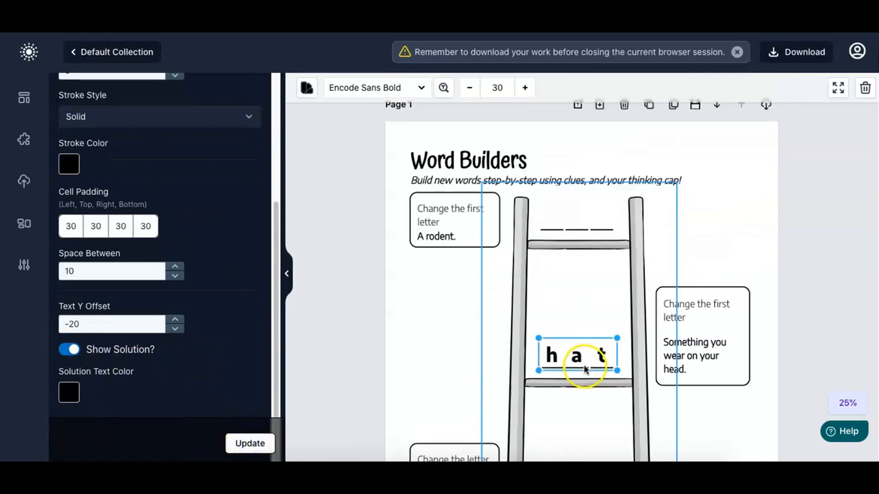
pyautogui.write('.')
pyautogui.click(575, 288)
pyautogui.click(465, 232)
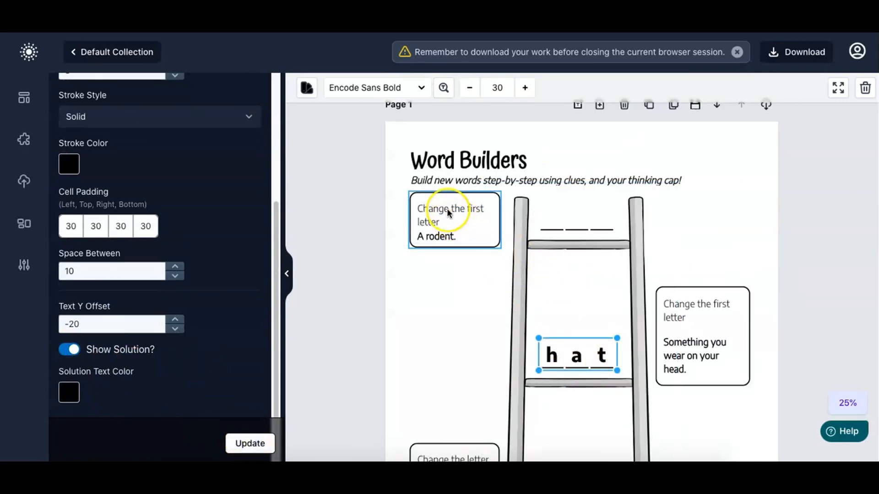
pyautogui.click(451, 231)
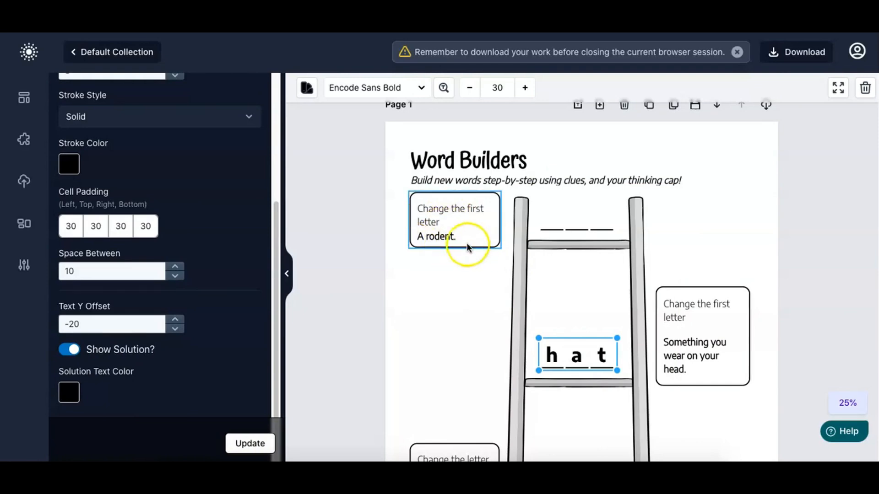
pyautogui.click(551, 357)
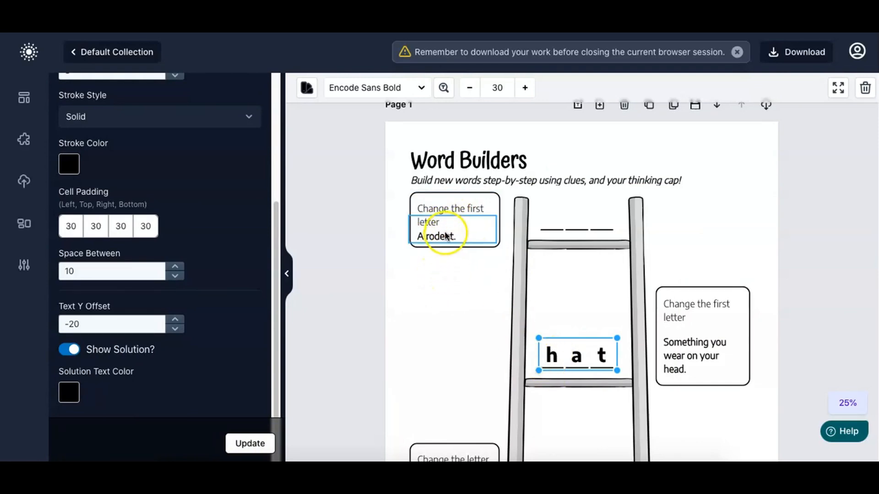
# Turn on Show Solution for the top rung's blanks so the word "rat" is displayed
pyautogui.click(569, 222)
pyautogui.scroll(-4, 138, 348)
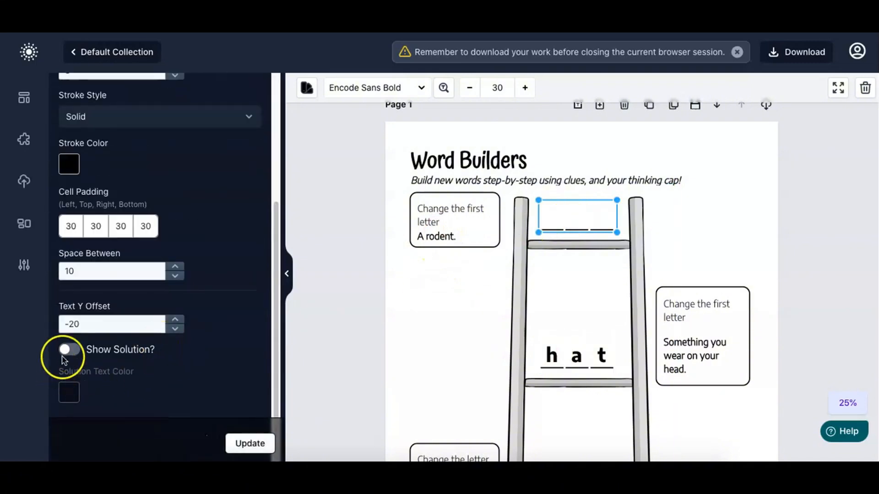
pyautogui.click(64, 358)
pyautogui.click(246, 443)
pyautogui.scroll(-1, 764, 359)
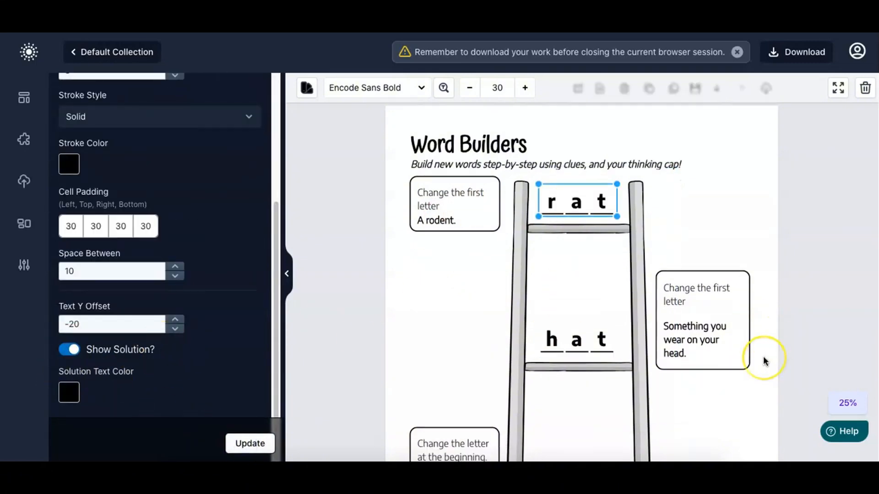
# Examine the completed ladder from the top rung to the base word, comparing the displayed solution words with their instruction and clue boxes
pyautogui.scroll(-8, 763, 359)
pyautogui.scroll(5, 763, 359)
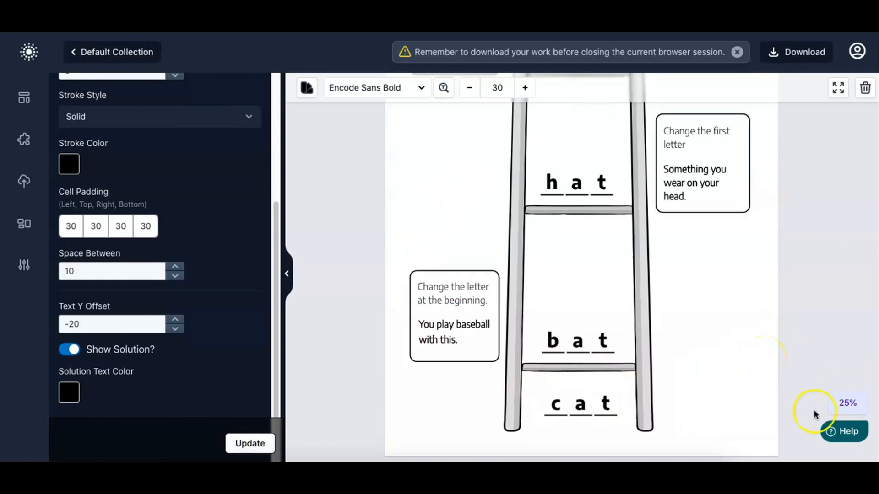
pyautogui.scroll(2, 813, 414)
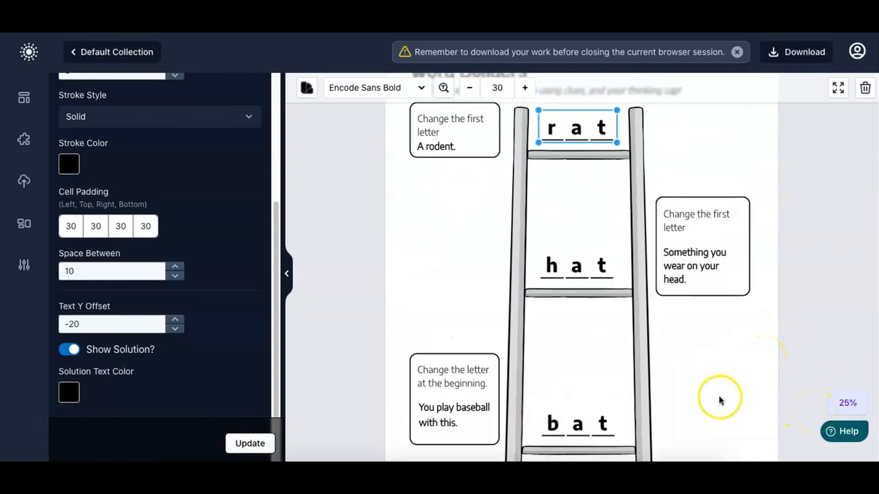
pyautogui.scroll(1, 718, 400)
pyautogui.click(693, 189)
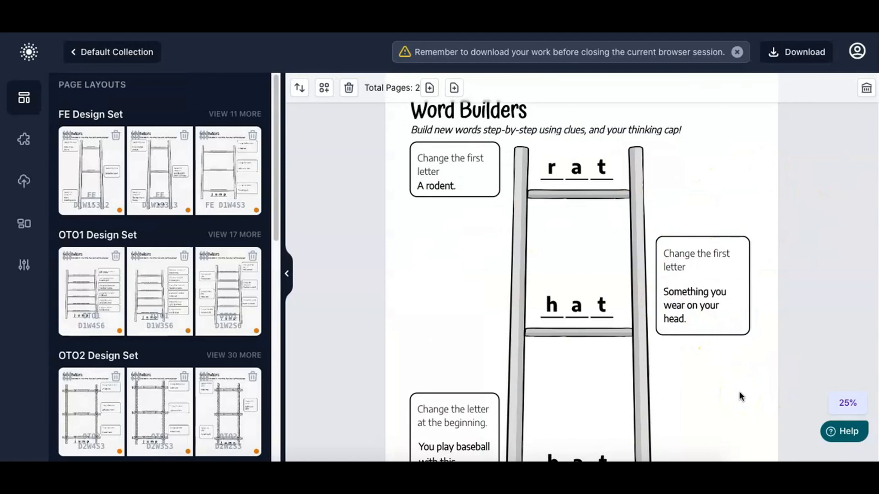
pyautogui.scroll(-5, 741, 396)
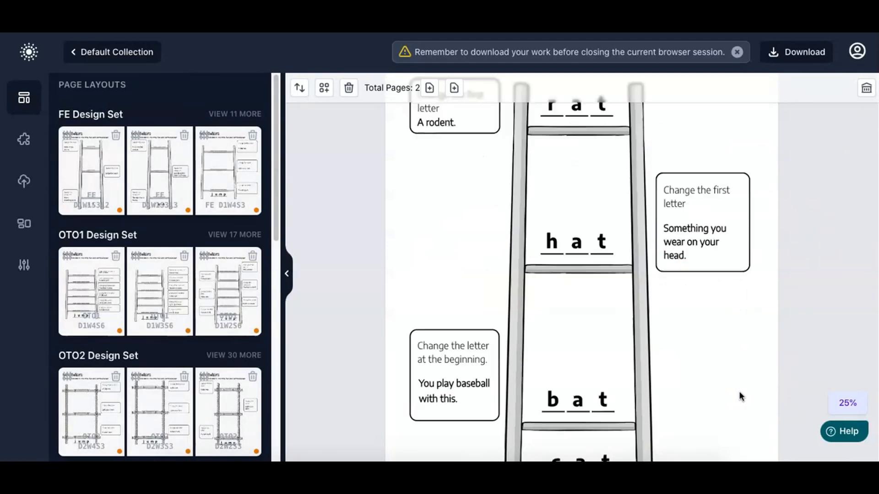
pyautogui.scroll(2, 741, 396)
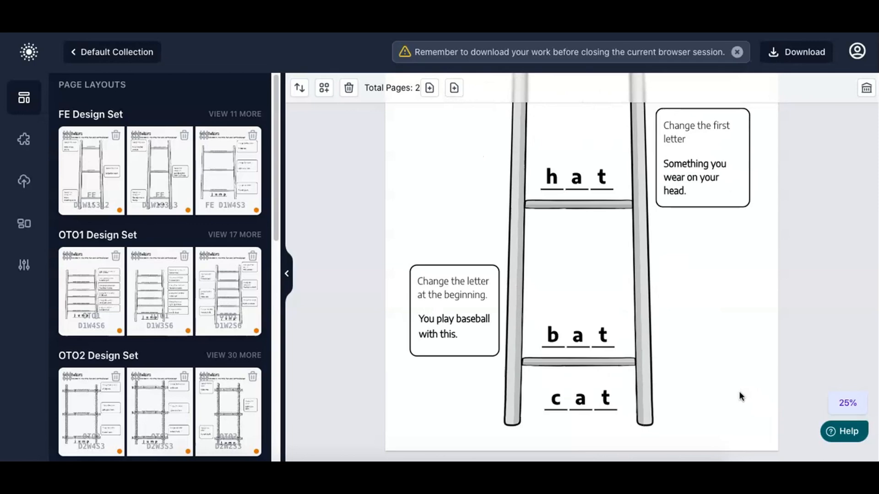
pyautogui.scroll(3, 740, 397)
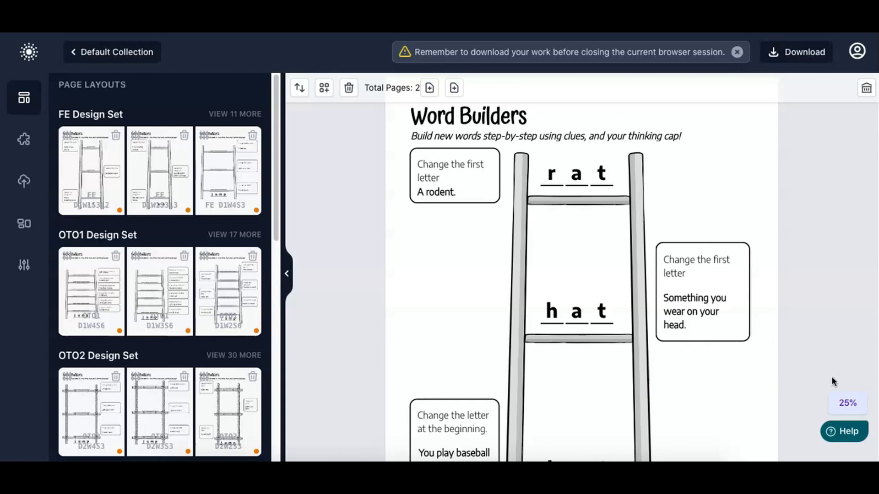
pyautogui.scroll(-4, 758, 354)
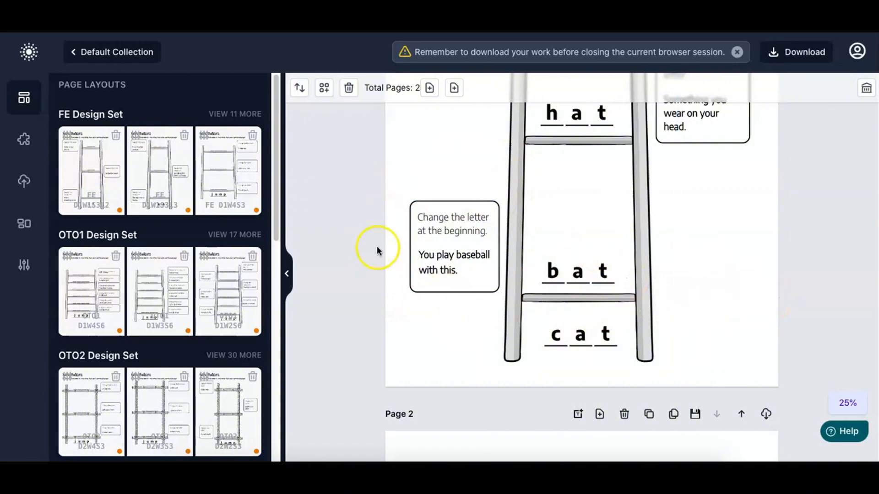
pyautogui.scroll(3, 711, 293)
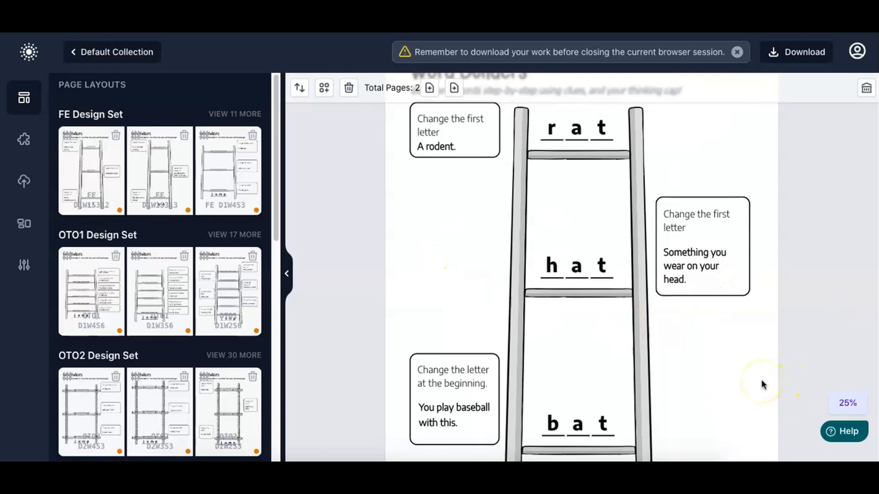
pyautogui.scroll(-1, 698, 379)
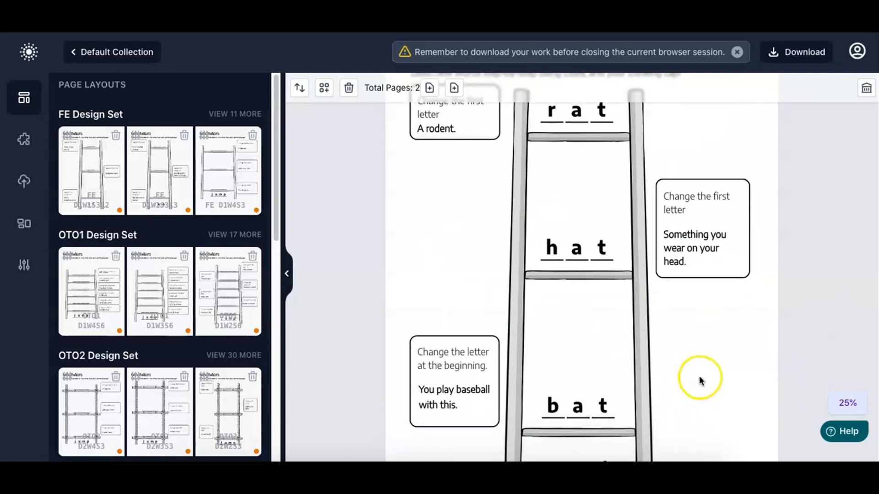
pyautogui.scroll(-1, 671, 379)
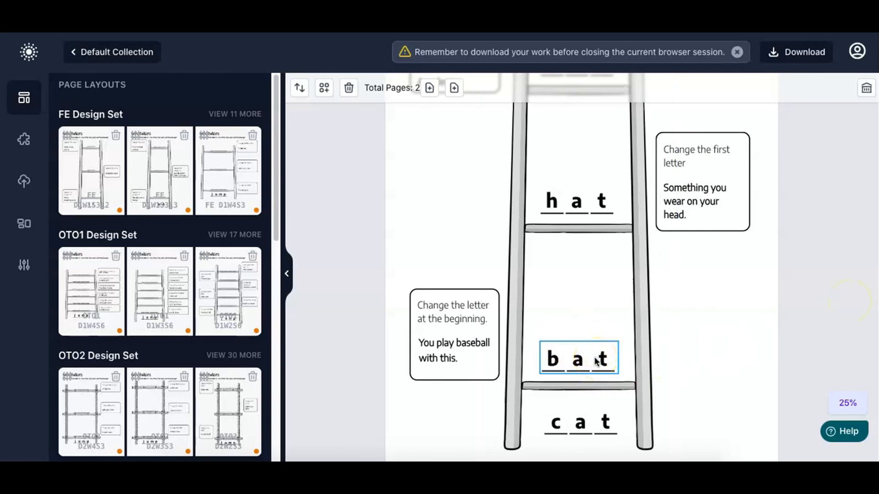
pyautogui.scroll(-2, 574, 277)
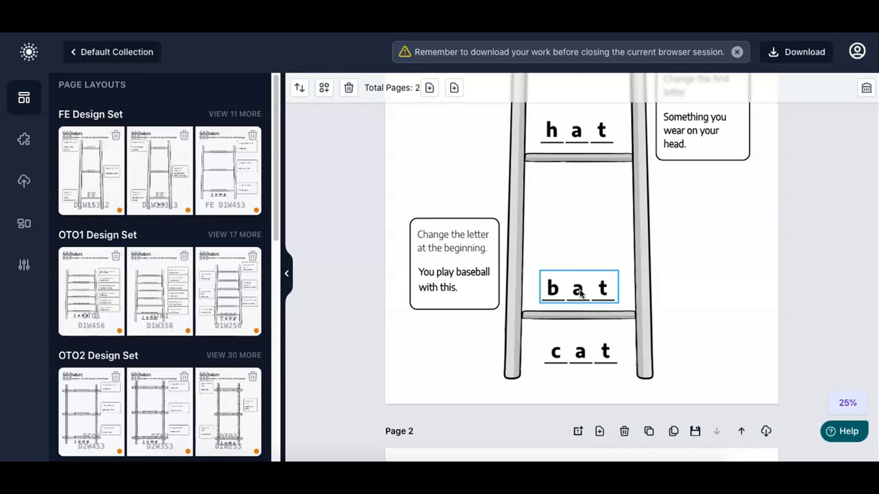
# In the Word Ladder Builder for the base word "cat", create "bait" as step 1's custom result word and link it to the bait element
pyautogui.rightClick(585, 350)
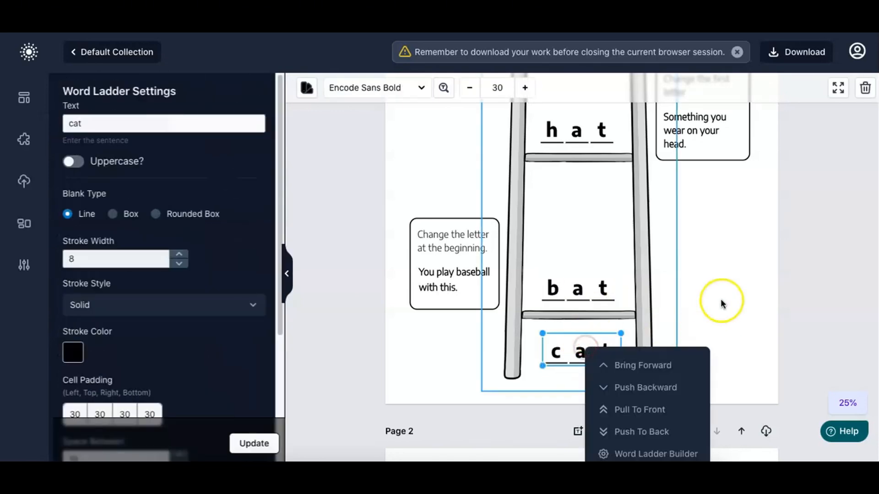
pyautogui.click(648, 452)
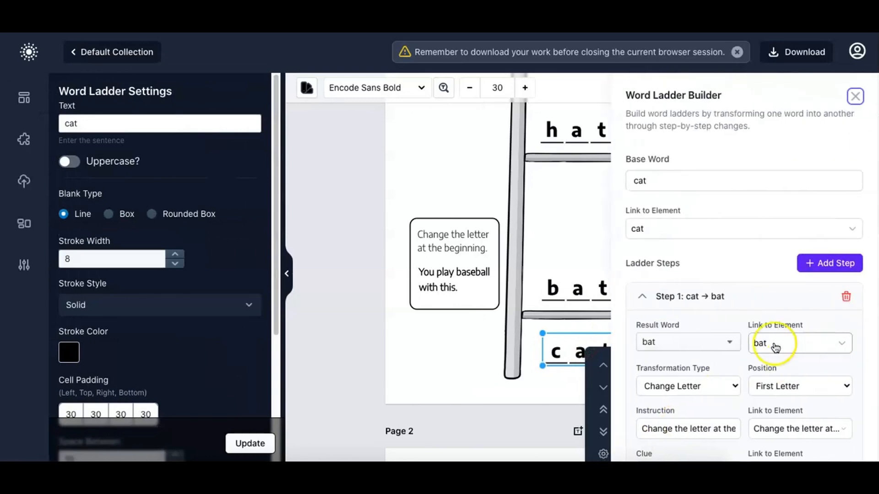
pyautogui.click(686, 342)
pyautogui.scroll(-1, 697, 290)
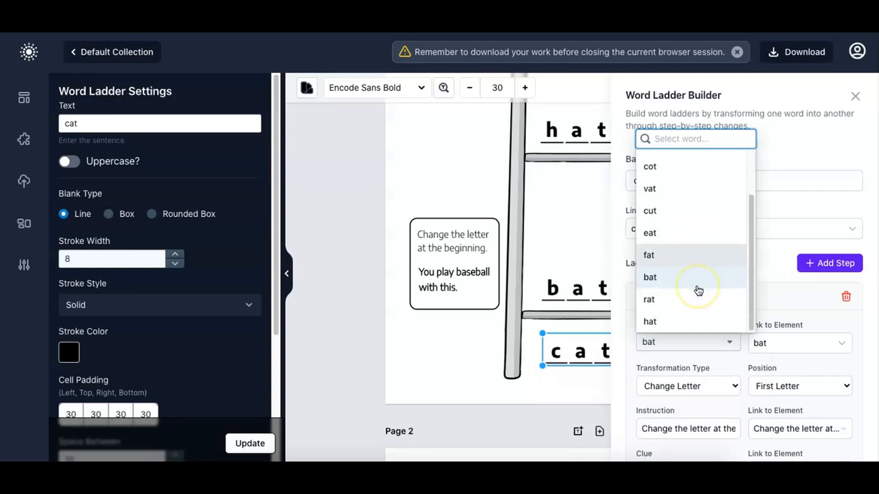
pyautogui.scroll(2, 697, 290)
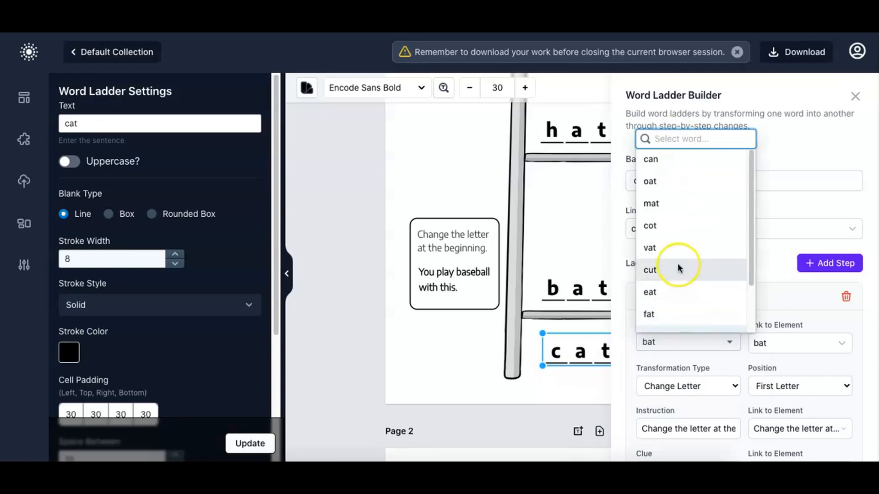
pyautogui.write('bait')
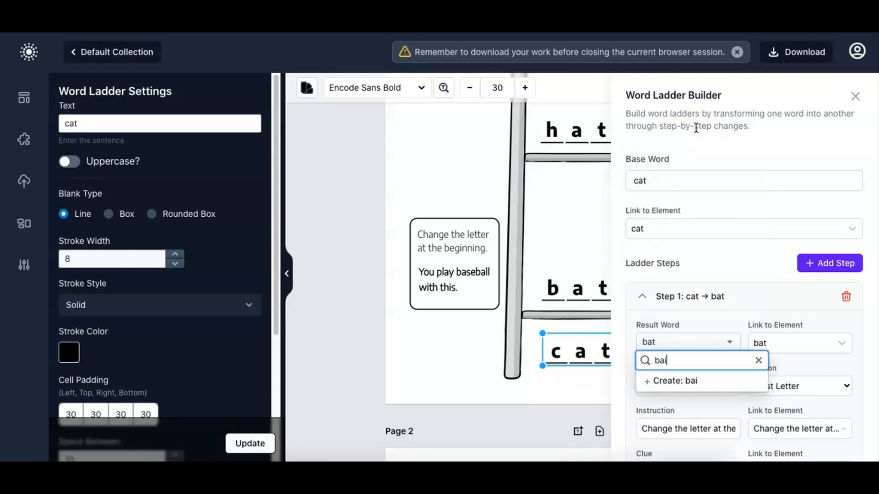
pyautogui.click(681, 381)
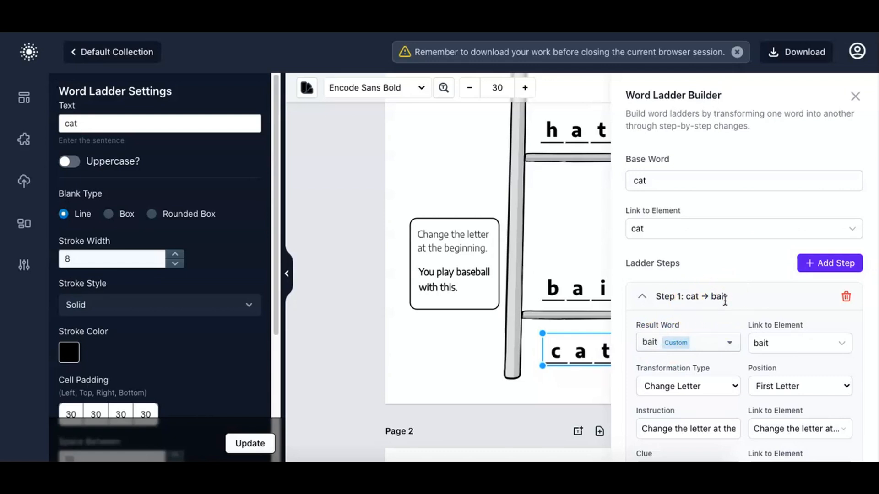
pyautogui.click(809, 344)
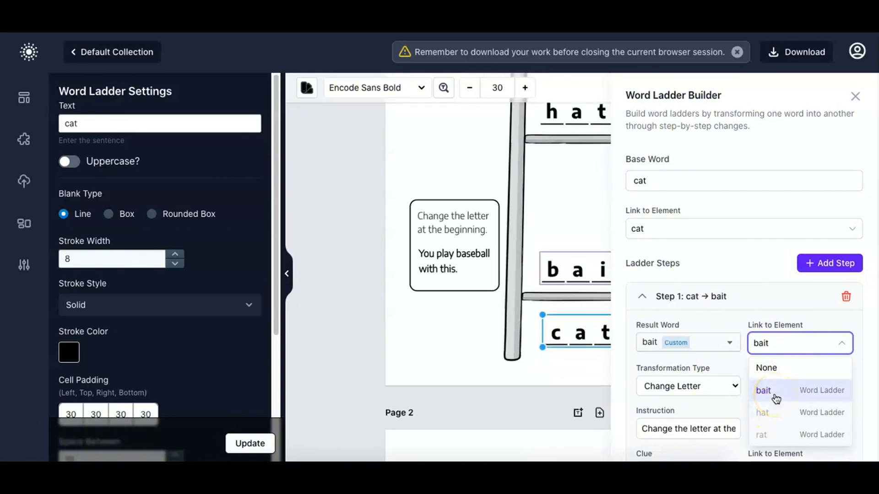
pyautogui.click(776, 398)
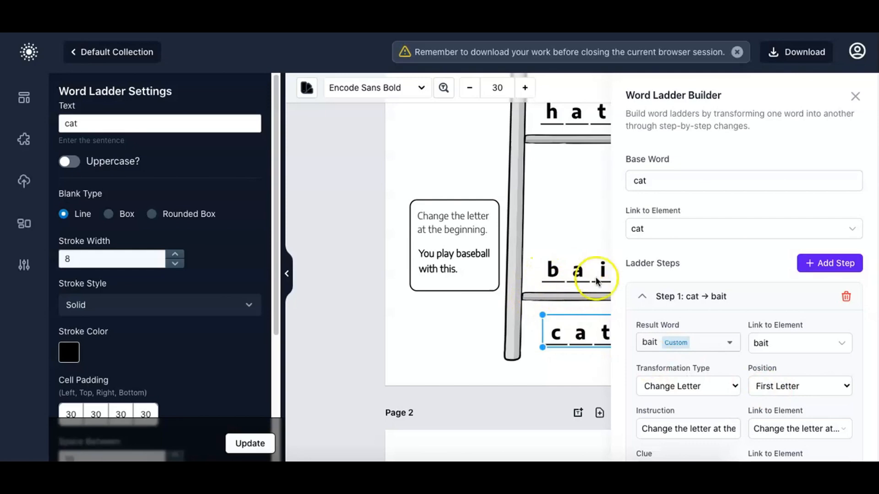
# Set step 1's transformation type to Add Letter with the position At Beginning
pyautogui.scroll(-1, 705, 422)
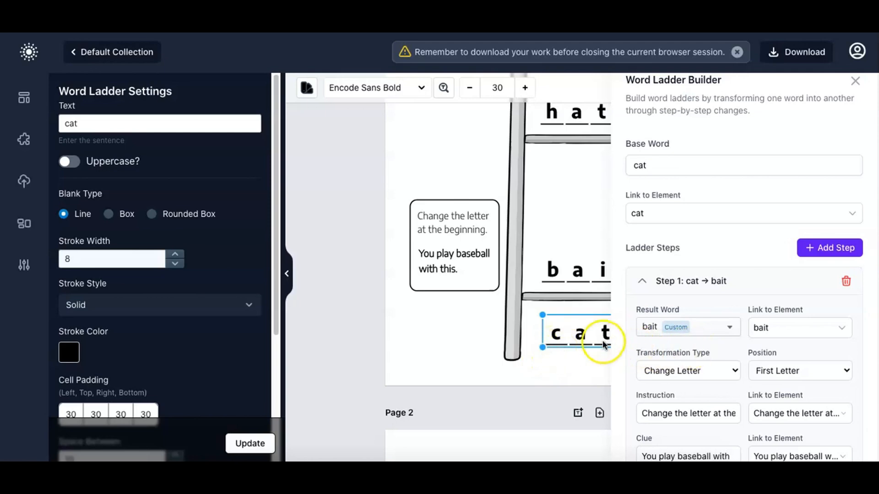
pyautogui.click(700, 372)
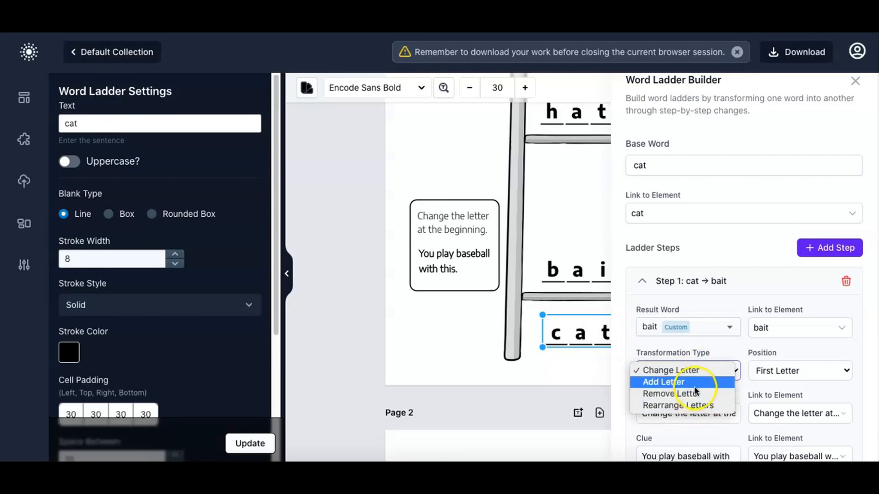
pyautogui.click(693, 383)
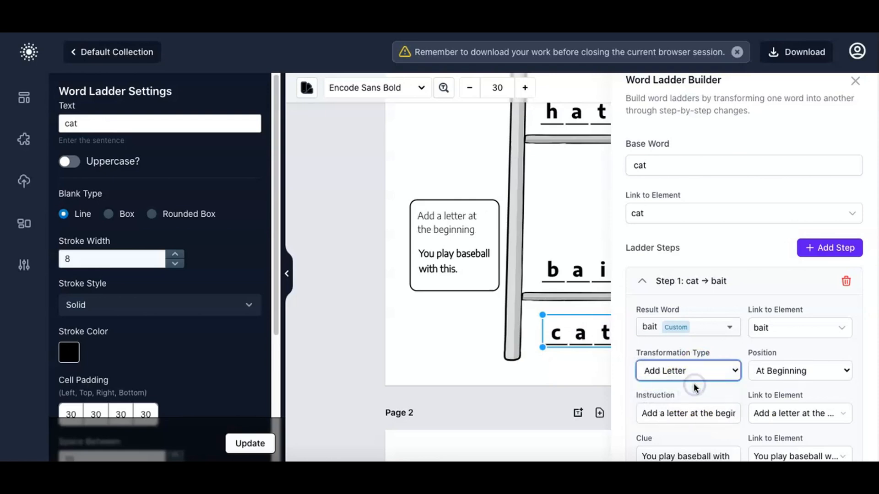
pyautogui.click(783, 371)
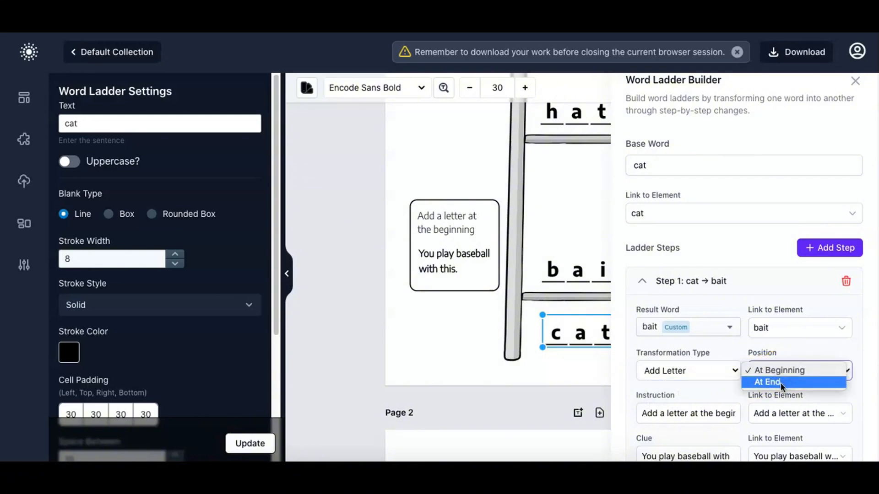
pyautogui.click(699, 388)
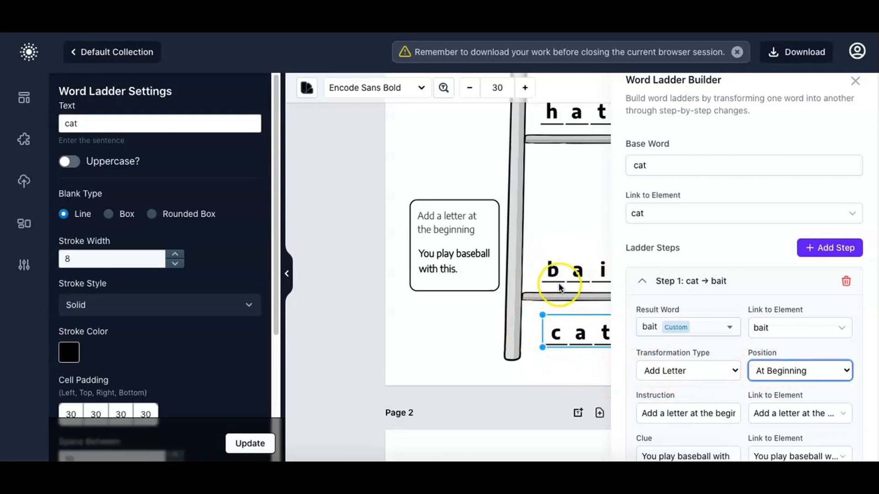
# Replace step 1's instruction with "Change the first letter and add. avowel between the last two letters."
pyautogui.tripleClick(676, 412)
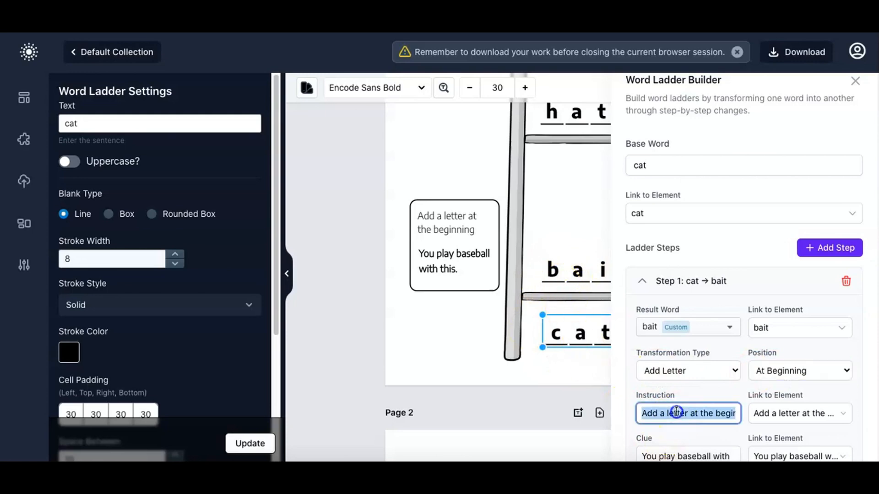
pyautogui.write('Change the first letter')
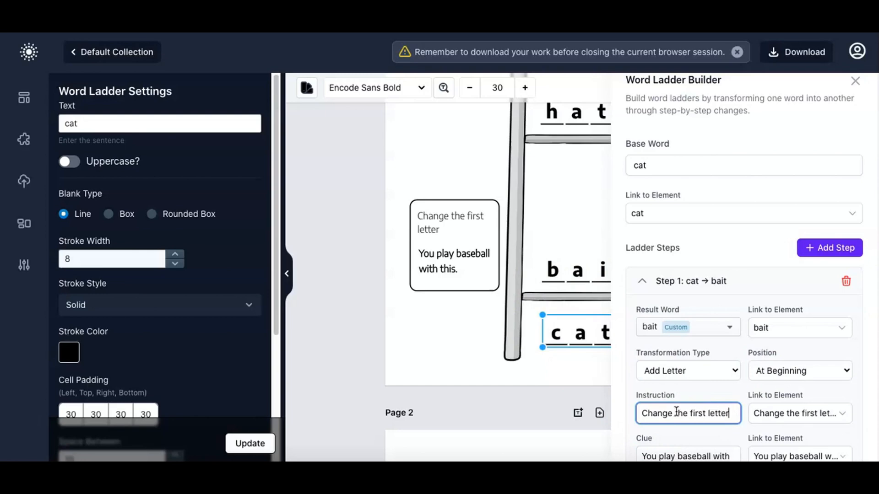
pyautogui.write(' and')
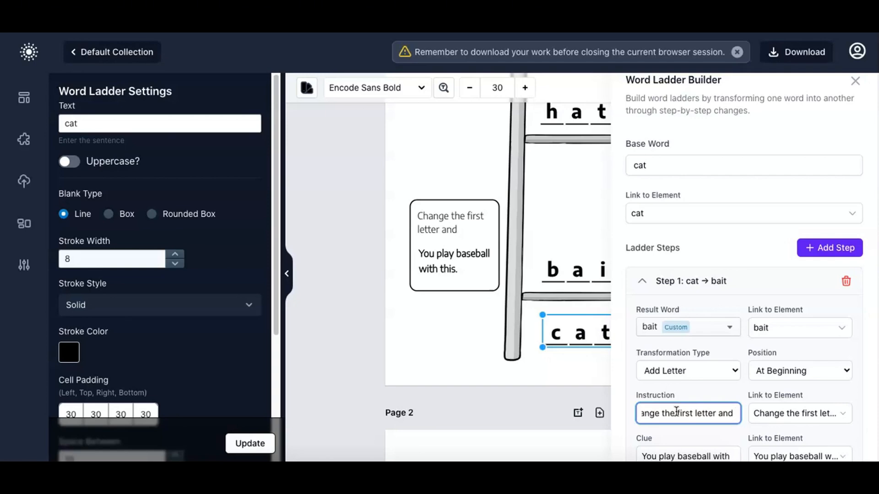
pyautogui.write('add. a')
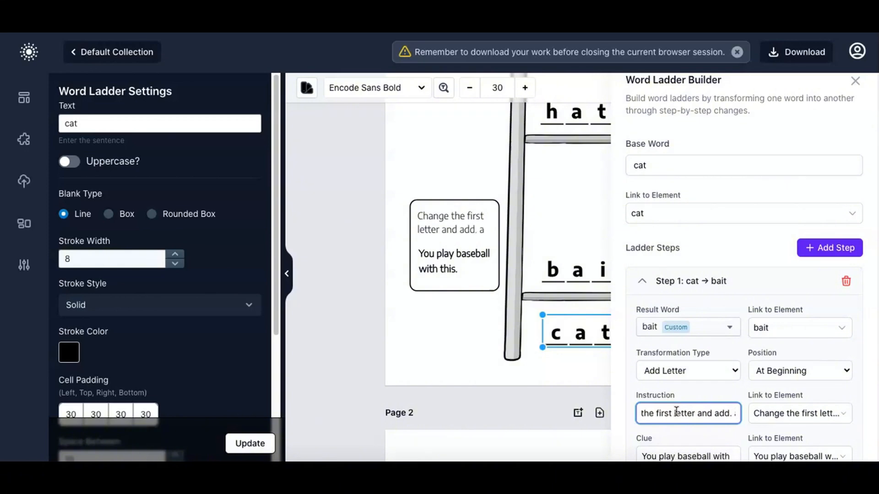
pyautogui.write('vowel')
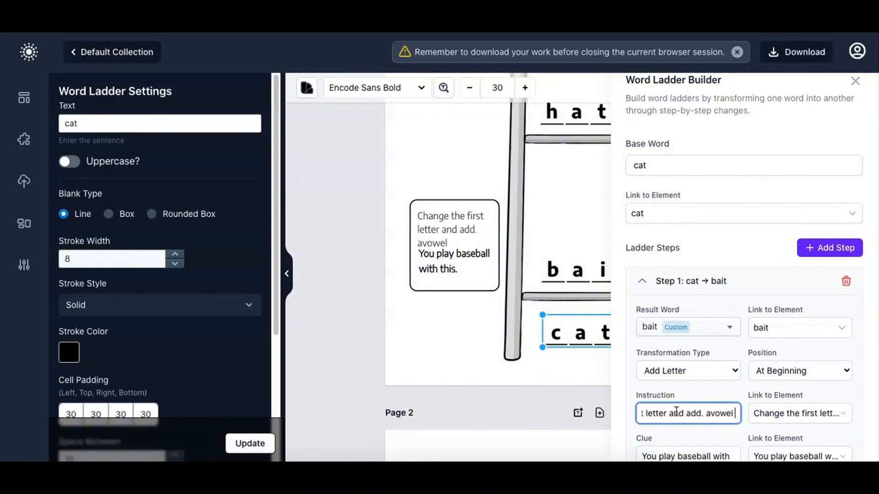
pyautogui.write(' betw')
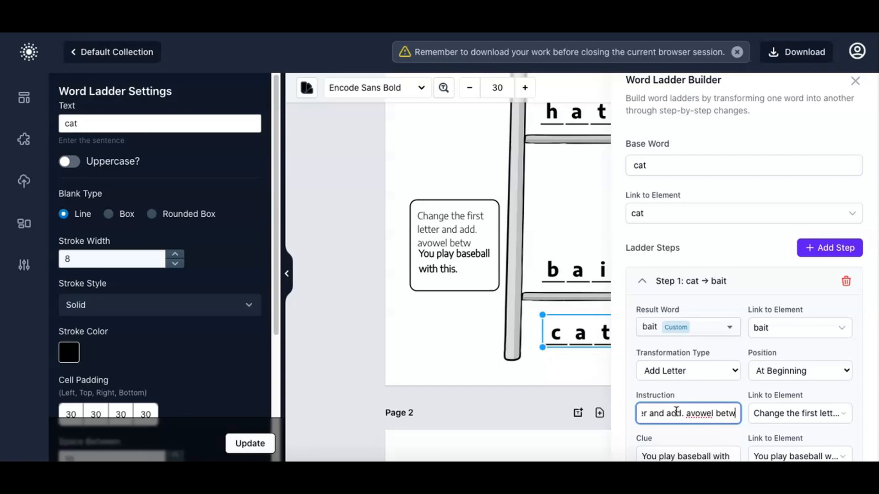
pyautogui.write('een the last t')
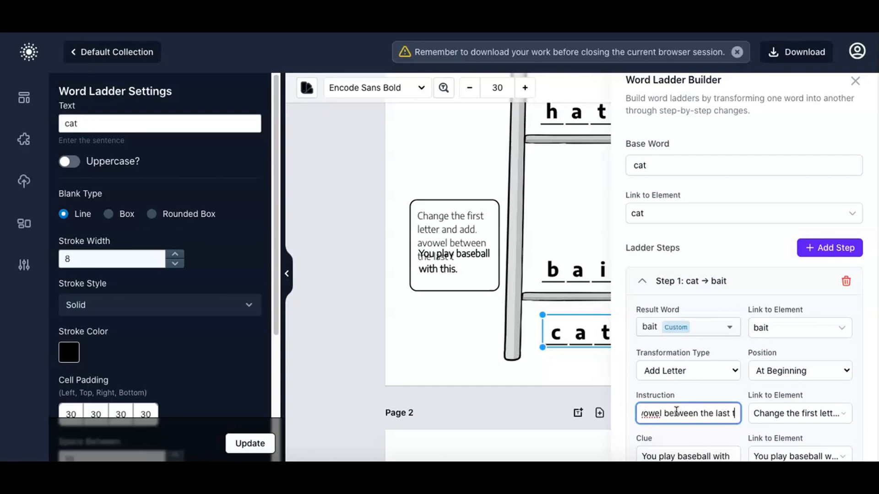
pyautogui.write('wo letters.')
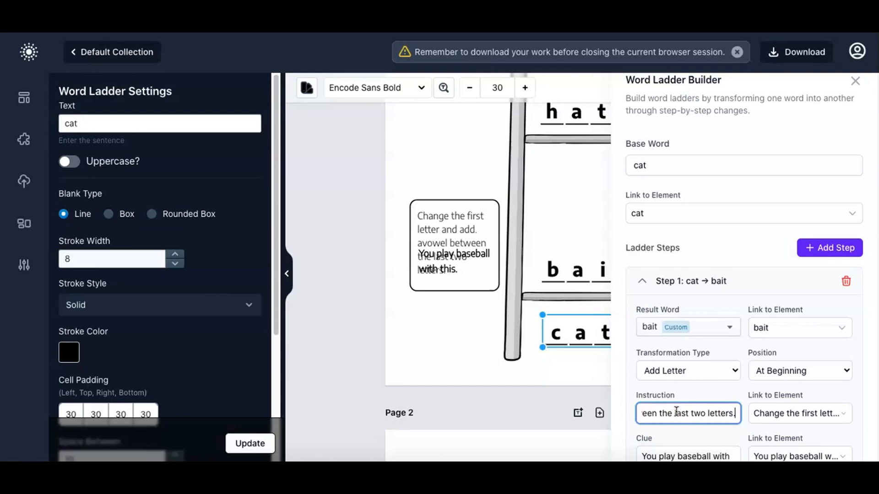
pyautogui.click(706, 390)
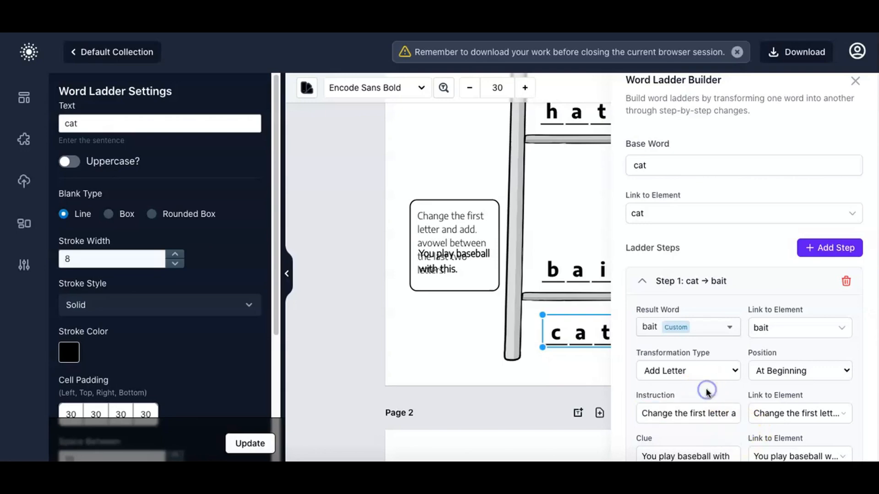
pyautogui.moveTo(660, 414); pyautogui.dragTo(771, 414)
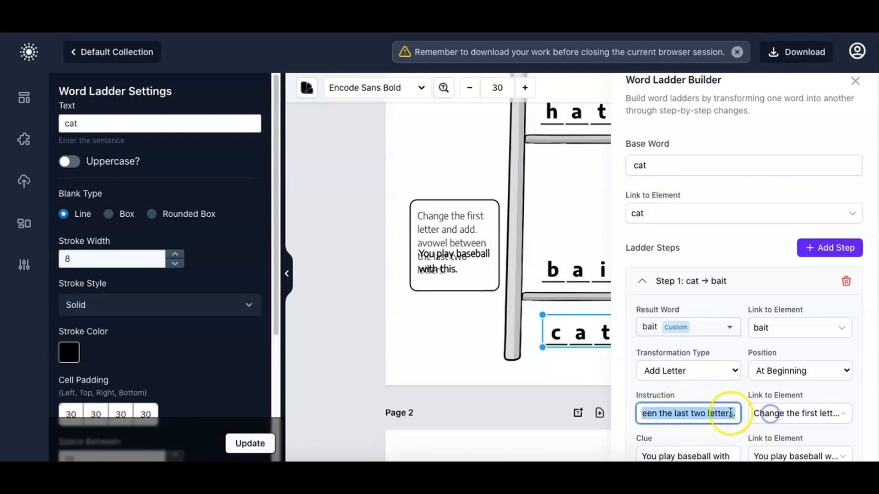
pyautogui.click(721, 396)
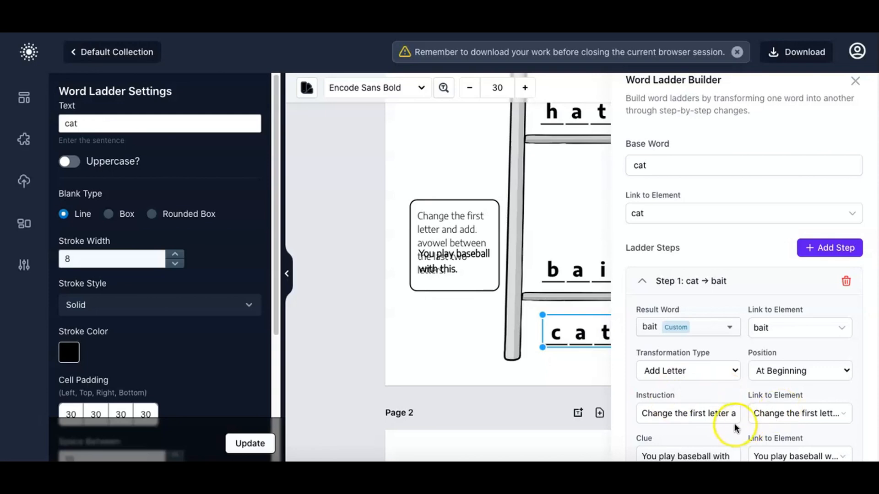
# Link step 1's instruction to the "Change the first letter" instruction element already assigned to it
pyautogui.scroll(-2, 719, 389)
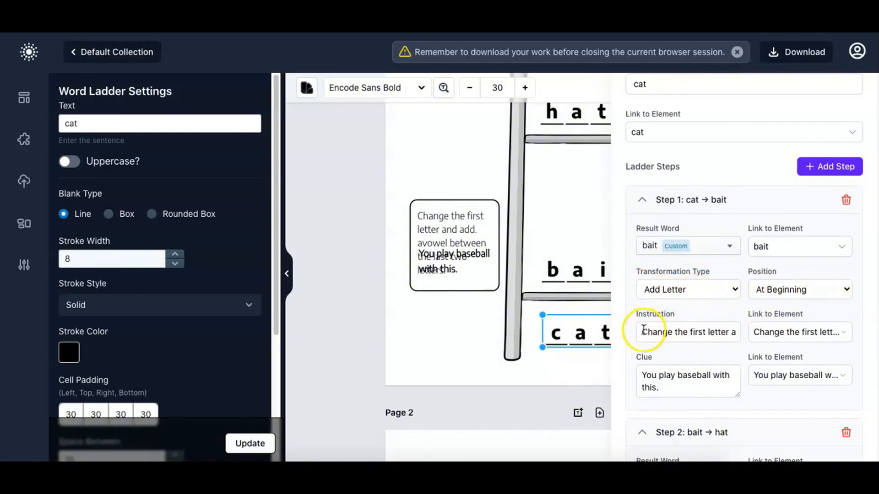
pyautogui.click(793, 335)
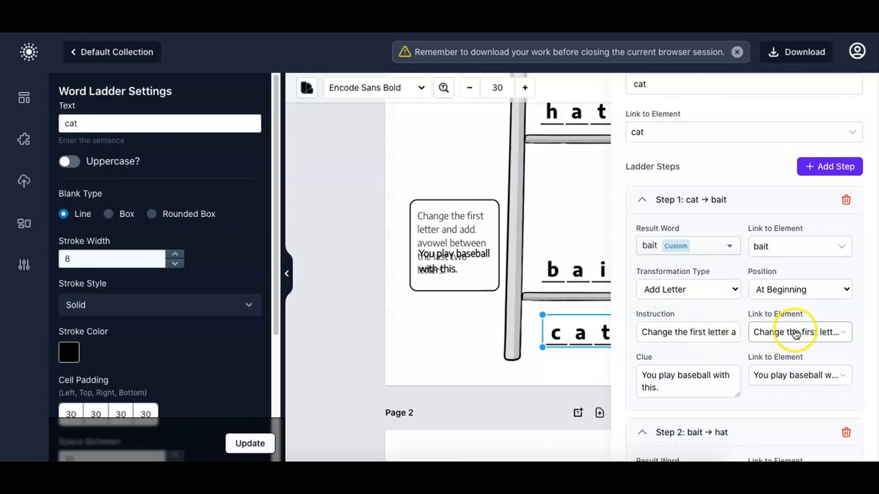
pyautogui.click(795, 334)
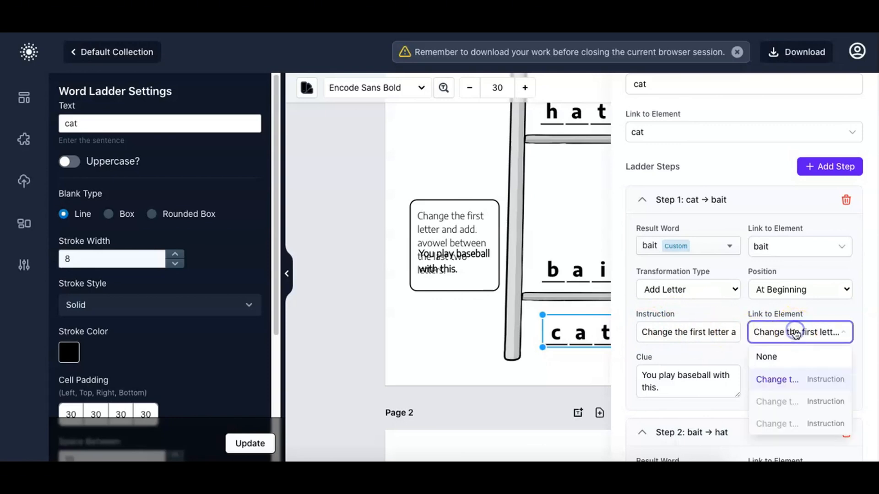
pyautogui.click(781, 379)
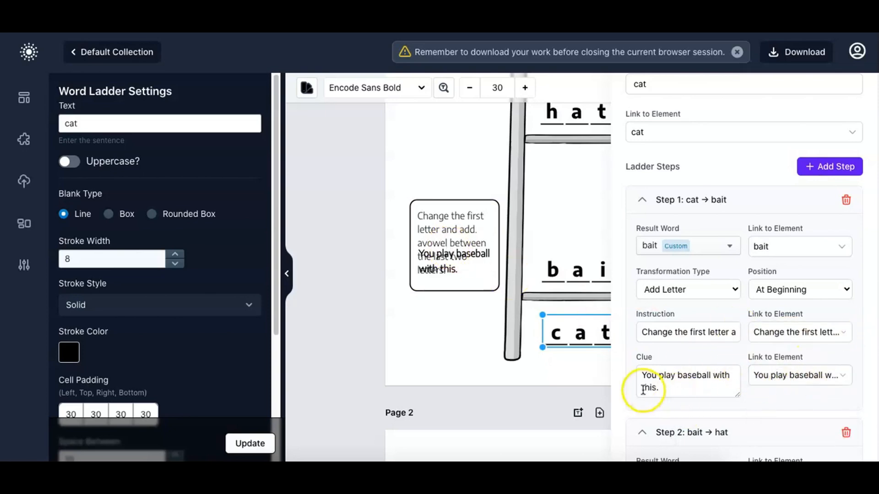
# Replace step 1's clue with "You use for fishing."
pyautogui.moveTo(673, 387); pyautogui.dragTo(615, 363)
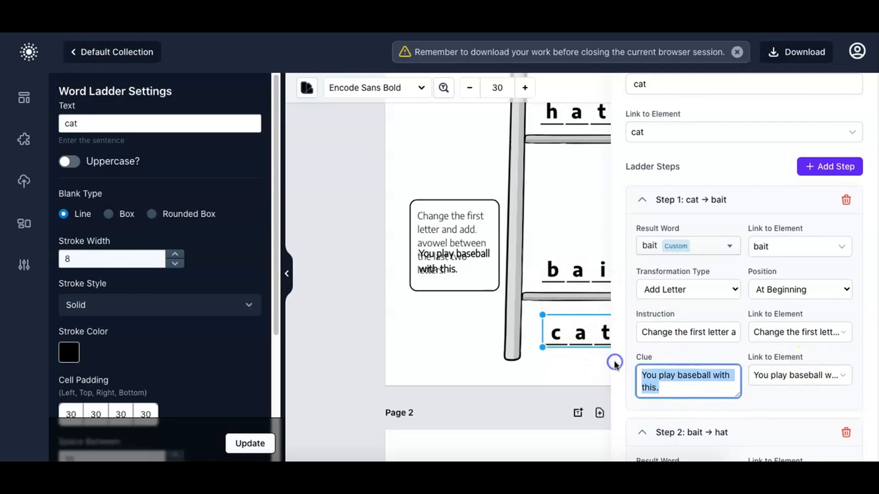
pyautogui.write('You use f')
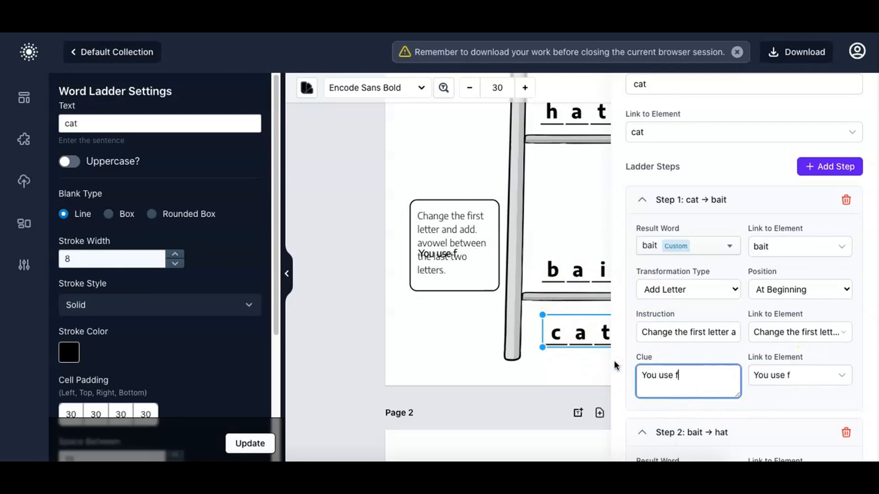
pyautogui.write('or fishing.')
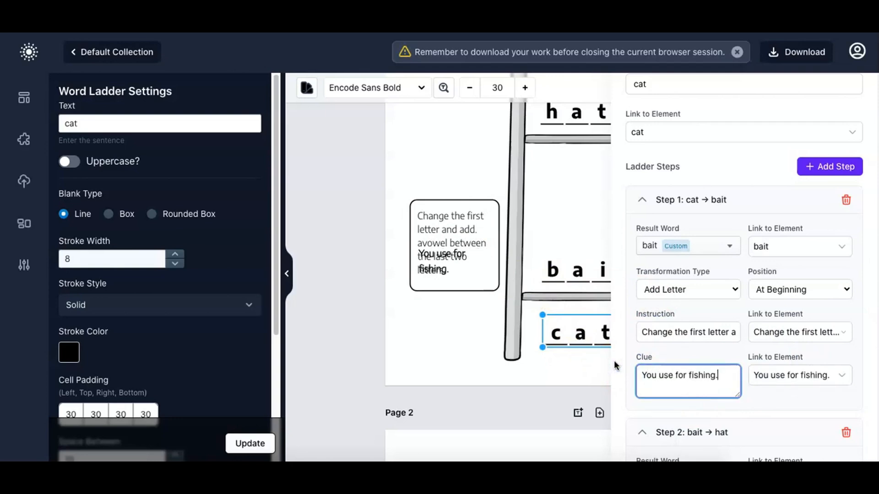
pyautogui.click(765, 408)
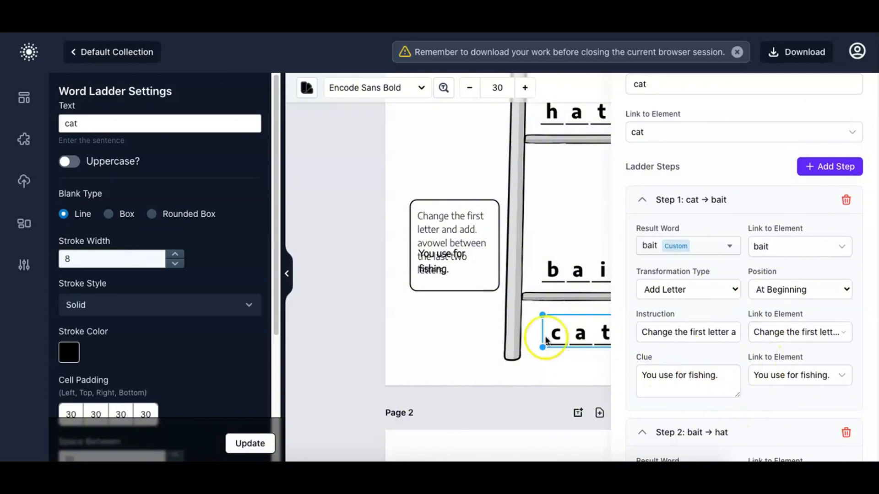
# Create "bat" as step 2's custom result word and link it to the bat element
pyautogui.scroll(-3, 760, 399)
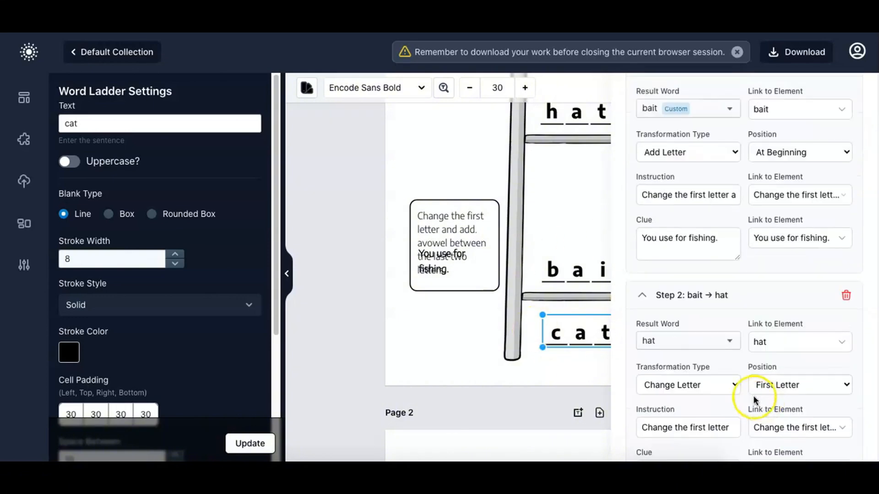
pyautogui.click(689, 350)
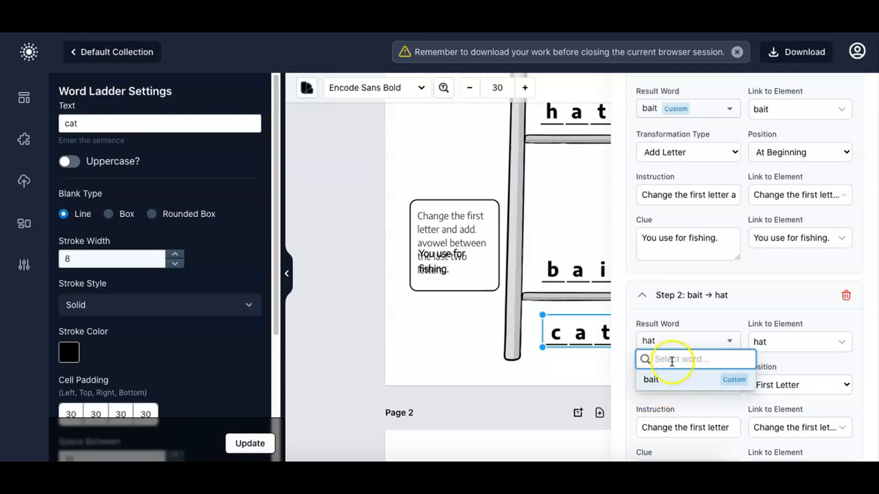
pyautogui.write('bat')
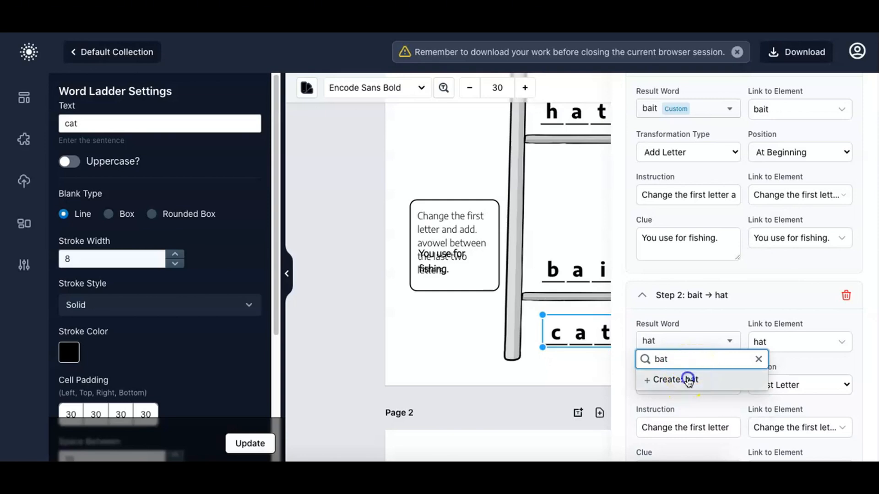
pyautogui.click(682, 379)
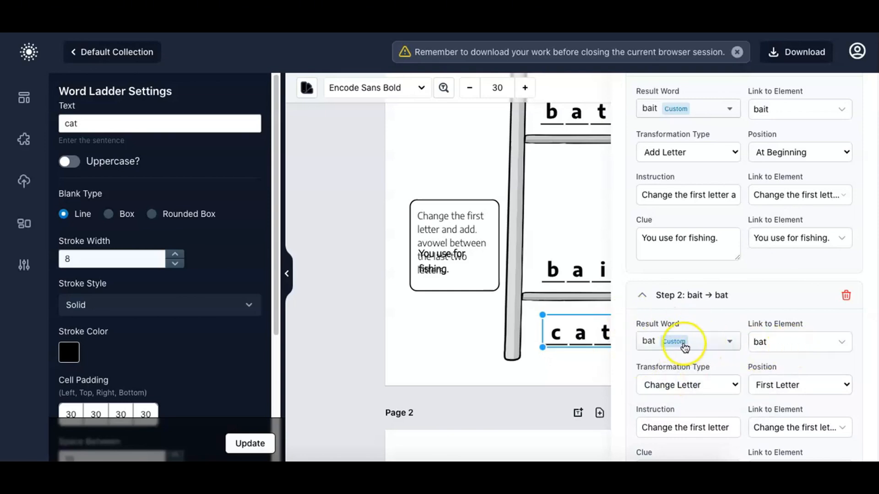
pyautogui.click(788, 349)
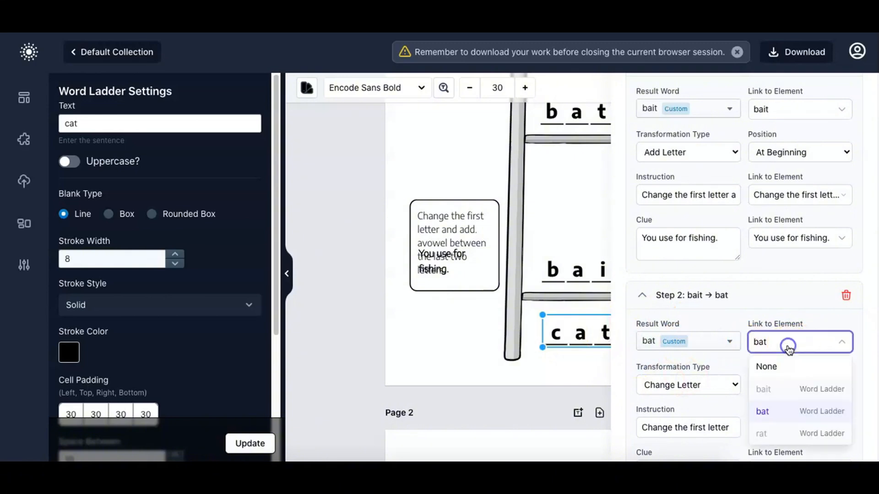
pyautogui.click(775, 413)
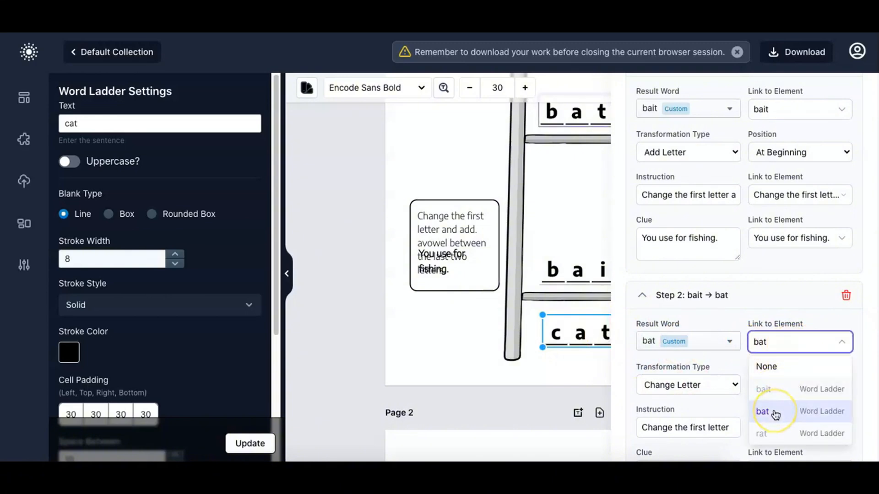
# Set step 2's transformation to Remove Letter, From Beginning, and change its instruction to "Remove the third letter"
pyautogui.click(689, 402)
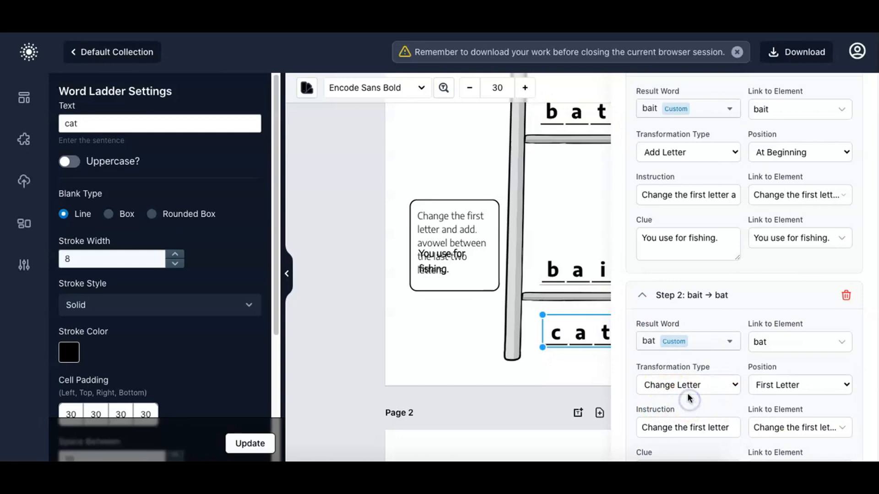
pyautogui.click(683, 385)
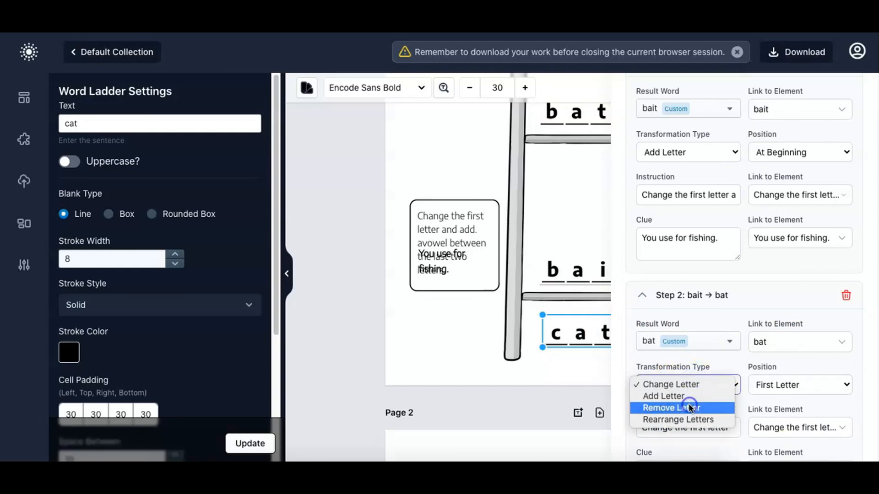
pyautogui.click(690, 407)
pyautogui.click(789, 384)
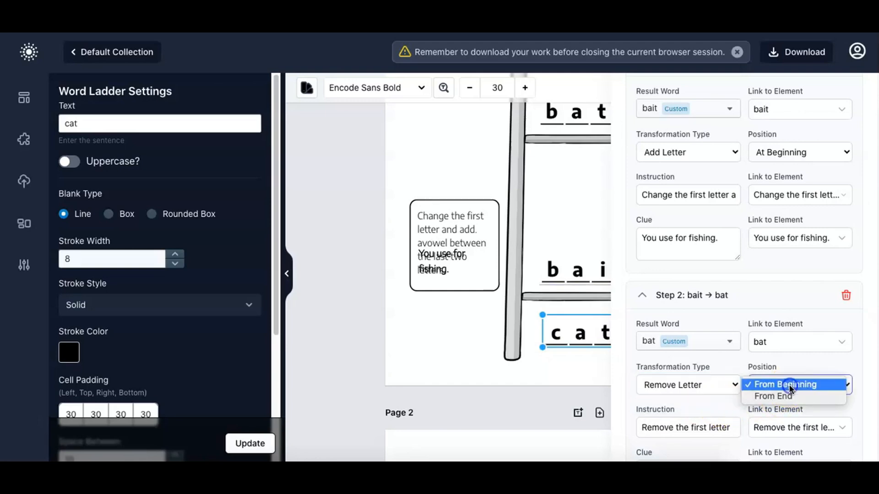
pyautogui.click(731, 402)
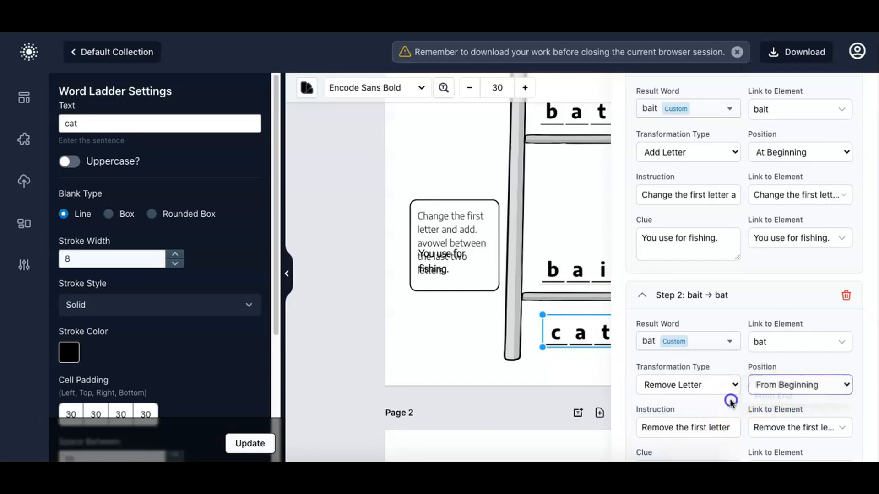
pyautogui.click(705, 427)
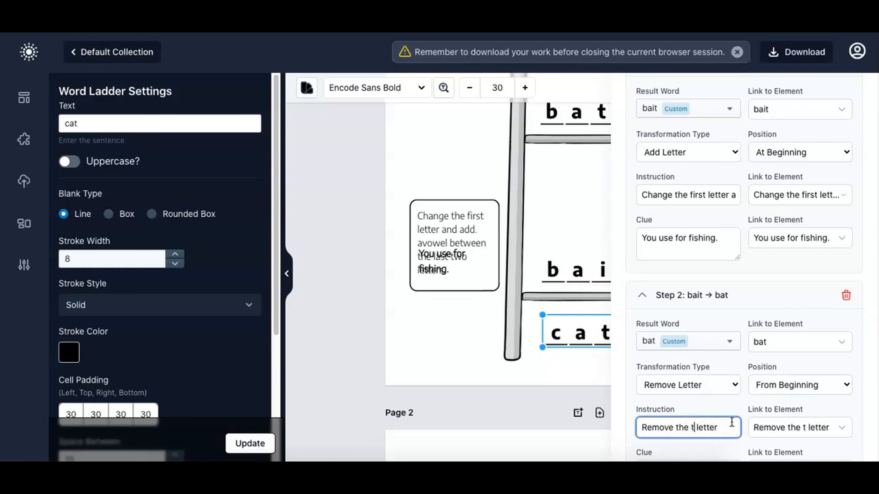
pyautogui.write('hird')
# Replace step 2's clue with "You play baseball with this."
pyautogui.scroll(-3, 679, 387)
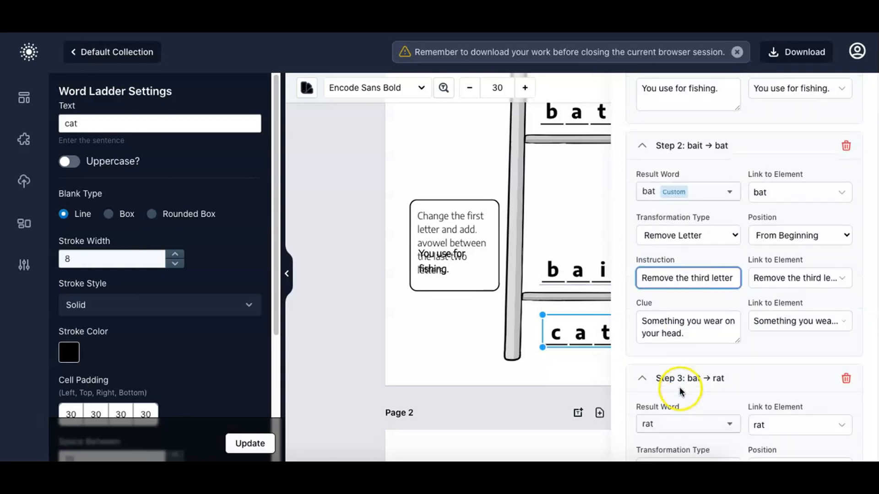
pyautogui.click(677, 334)
pyautogui.moveTo(697, 339); pyautogui.dragTo(628, 319)
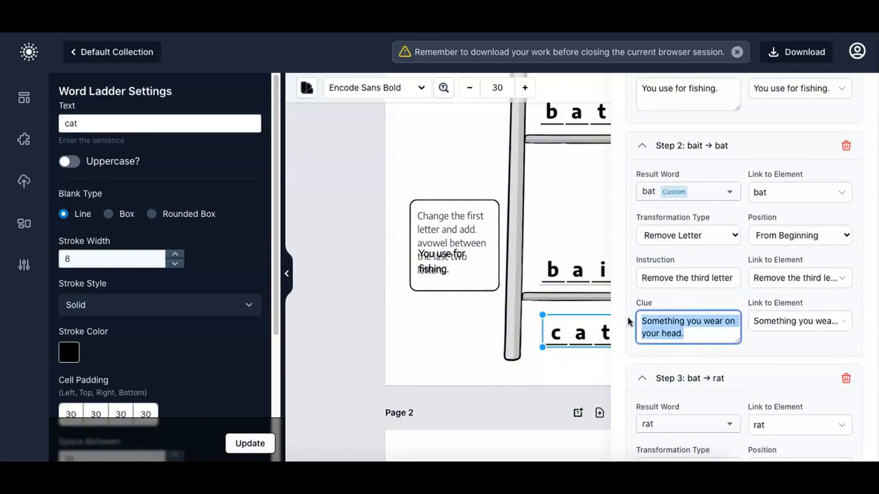
pyautogui.write('You play')
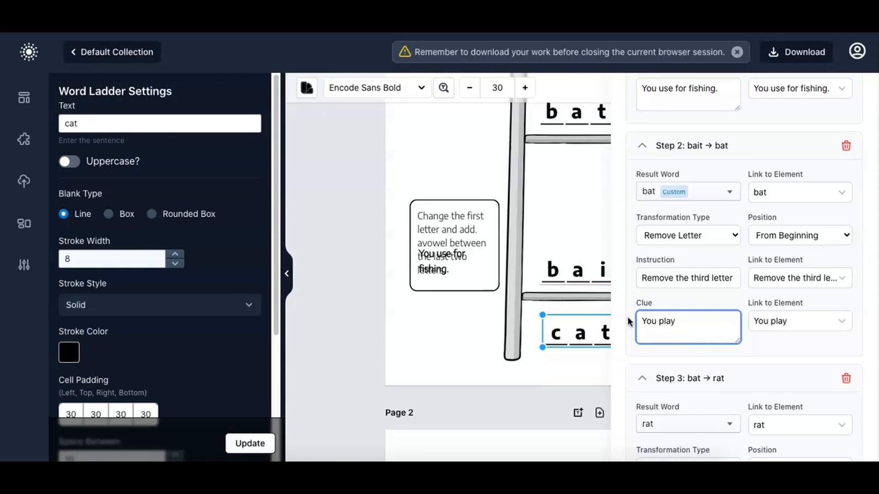
pyautogui.write(' baseball with this.')
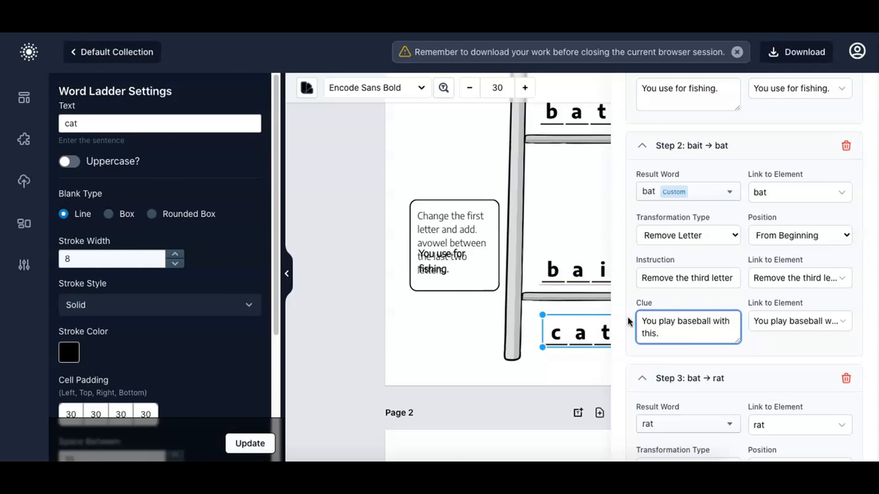
pyautogui.click(699, 390)
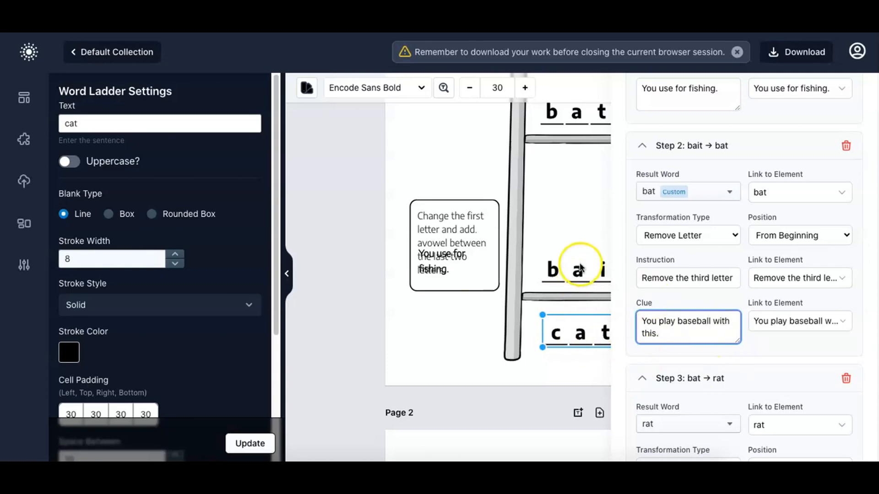
pyautogui.click(782, 353)
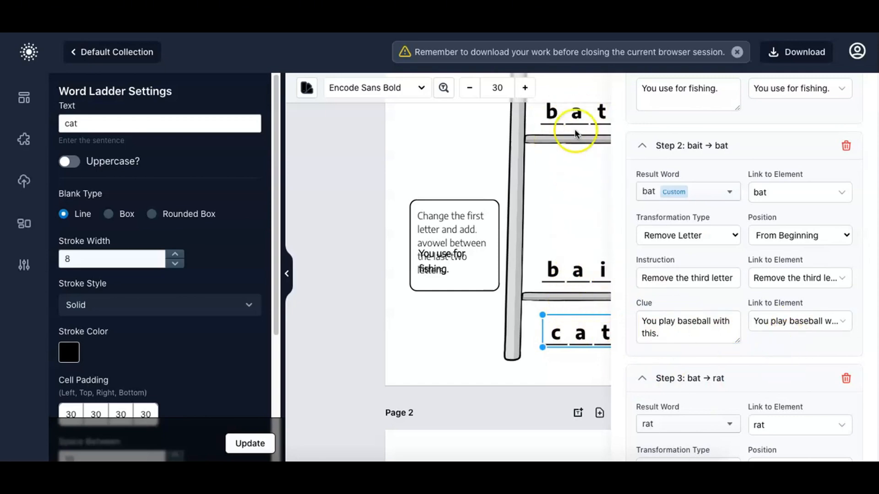
# Select "rat" as step 3's result word
pyautogui.scroll(-2, 712, 409)
pyautogui.scroll(-1, 716, 407)
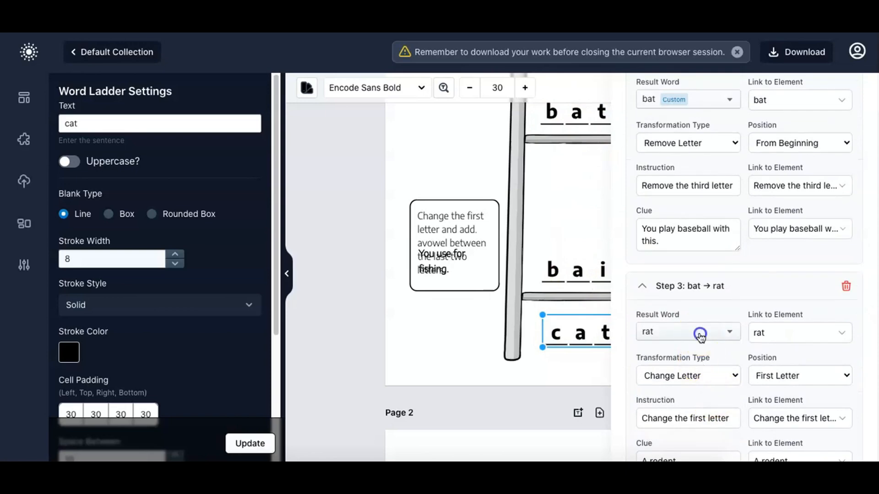
pyautogui.click(701, 332)
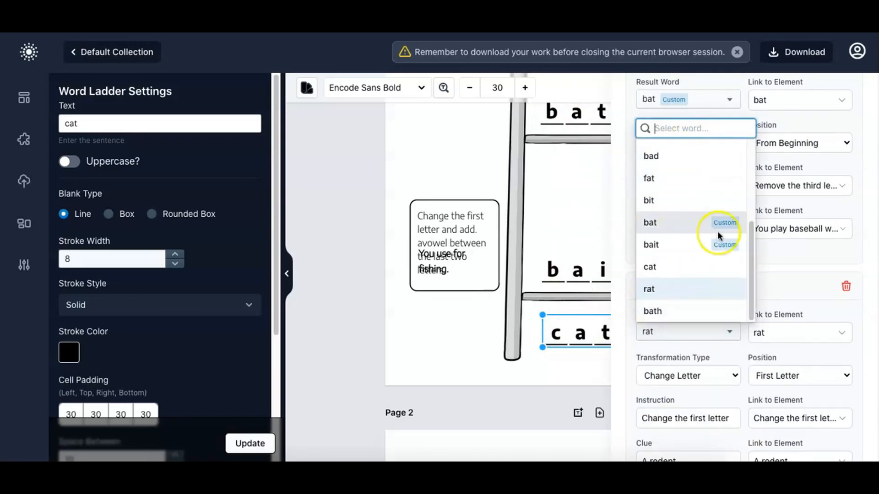
pyautogui.click(678, 298)
pyautogui.scroll(-2, 751, 330)
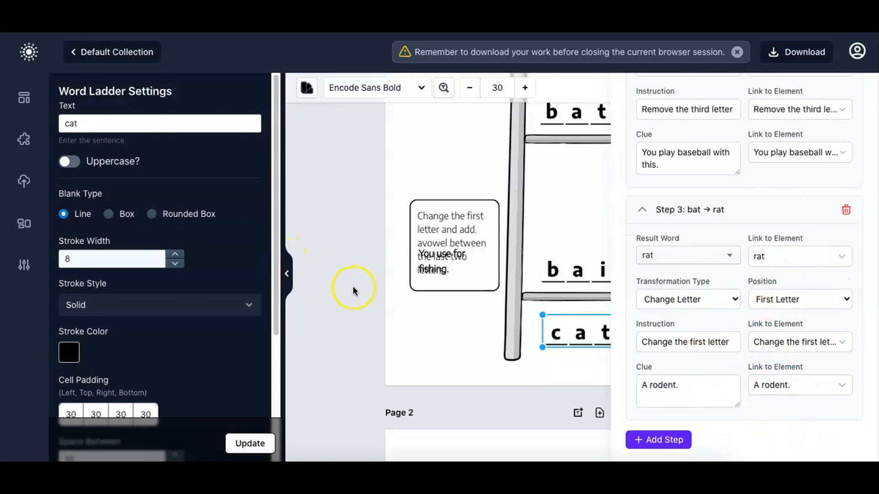
# On the worksheet, extend the "bait" instruction box upward and move its fishing clue slightly down so the texts do not overlap
pyautogui.scroll(3, 340, 289)
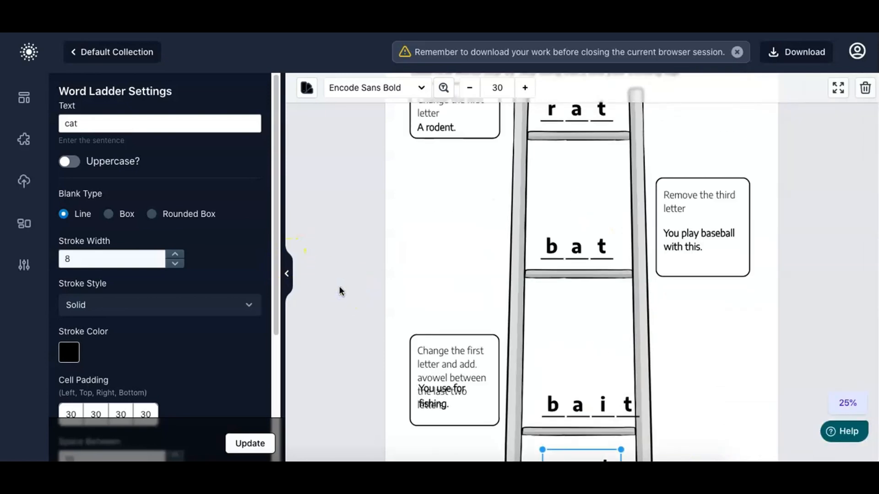
pyautogui.scroll(-1, 340, 289)
pyautogui.click(417, 290)
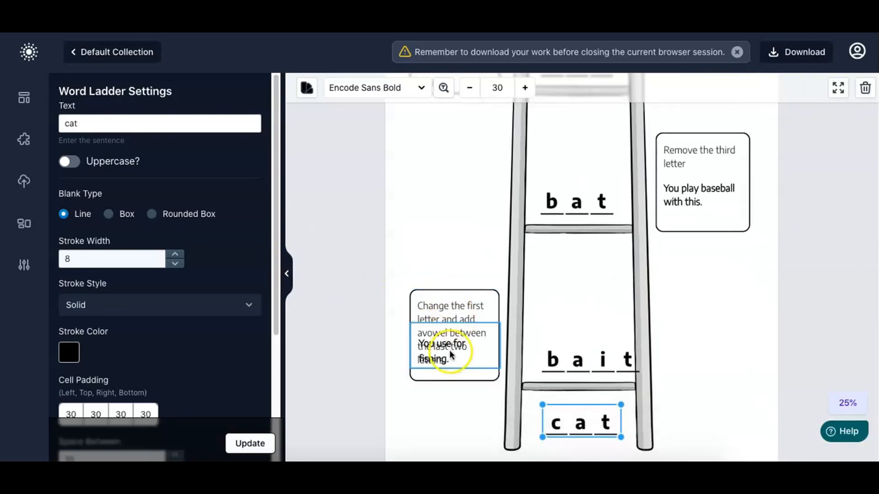
pyautogui.click(460, 299)
pyautogui.moveTo(455, 289); pyautogui.dragTo(454, 254)
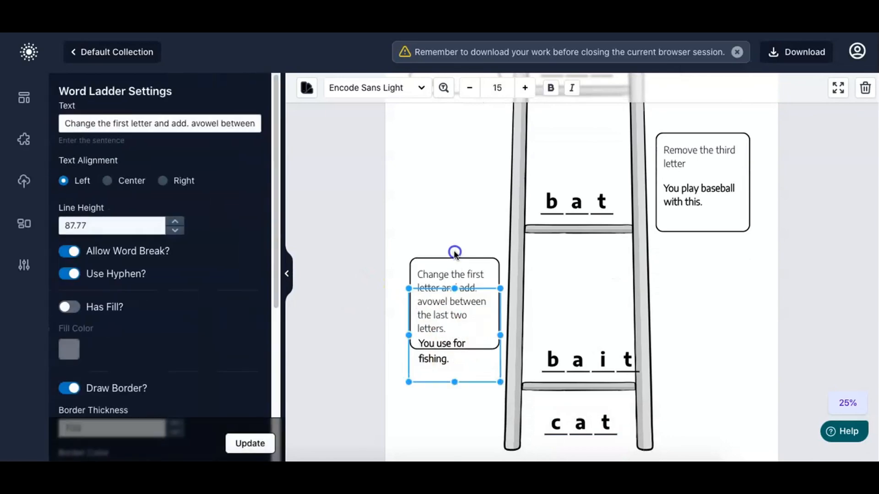
pyautogui.click(442, 362)
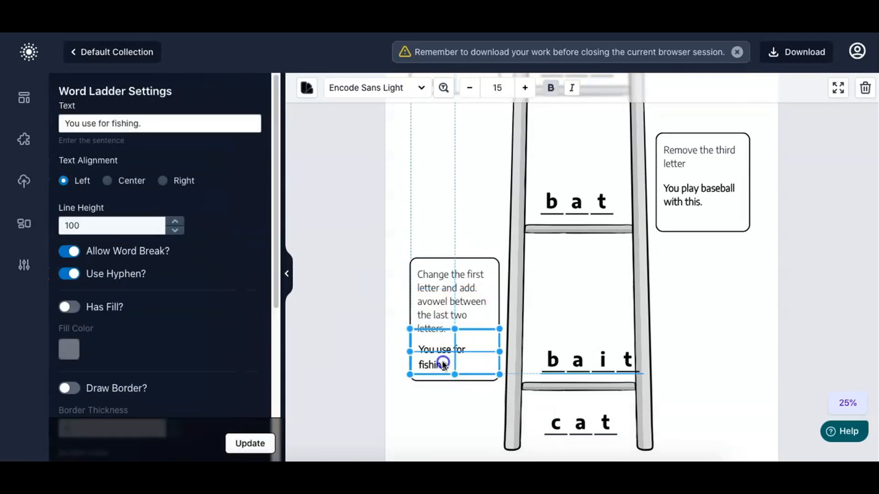
pyautogui.click(514, 345)
pyautogui.click(452, 276)
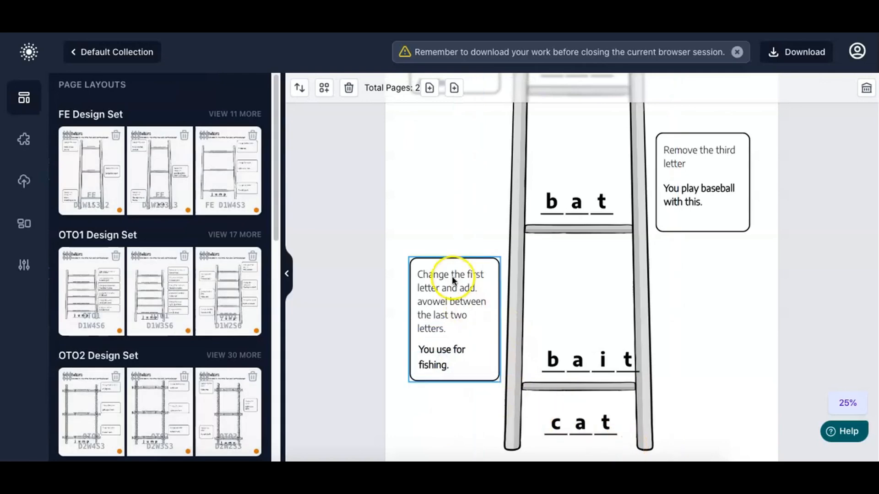